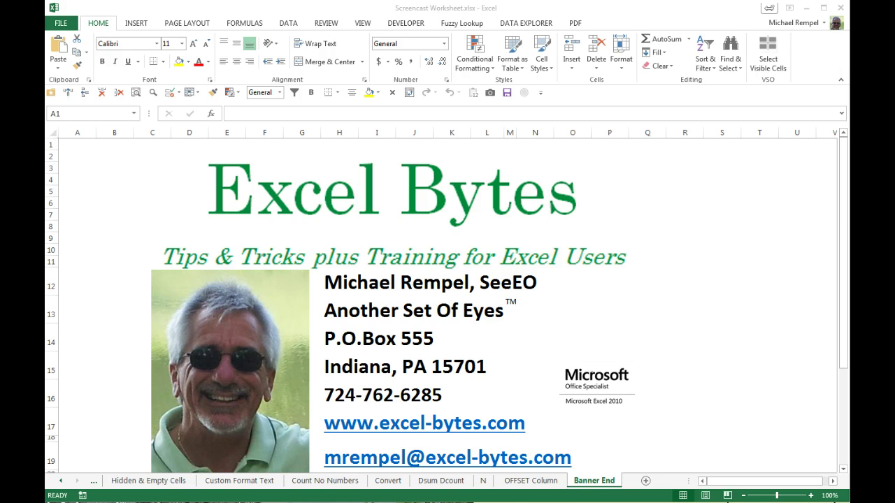
Step: Open the OFFSET Column sheet and examine the source block E1:J5 and the full single-column list in column A
click(512, 481)
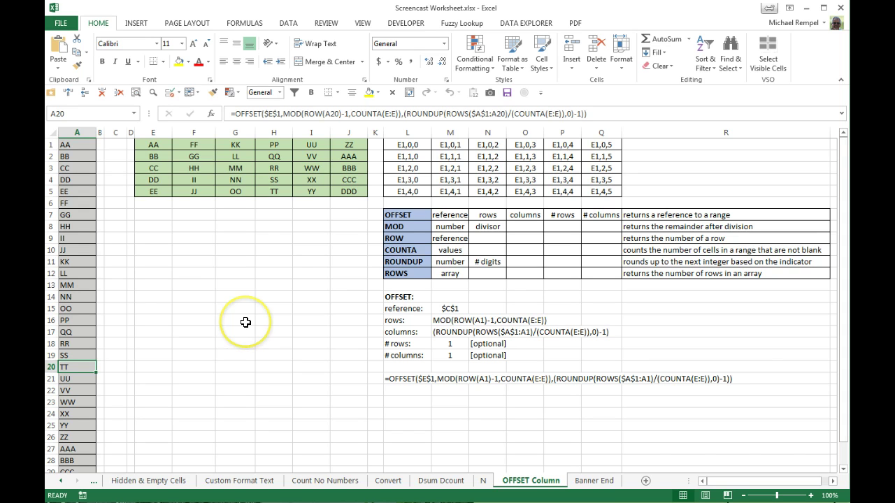
drag(151, 145, 342, 188)
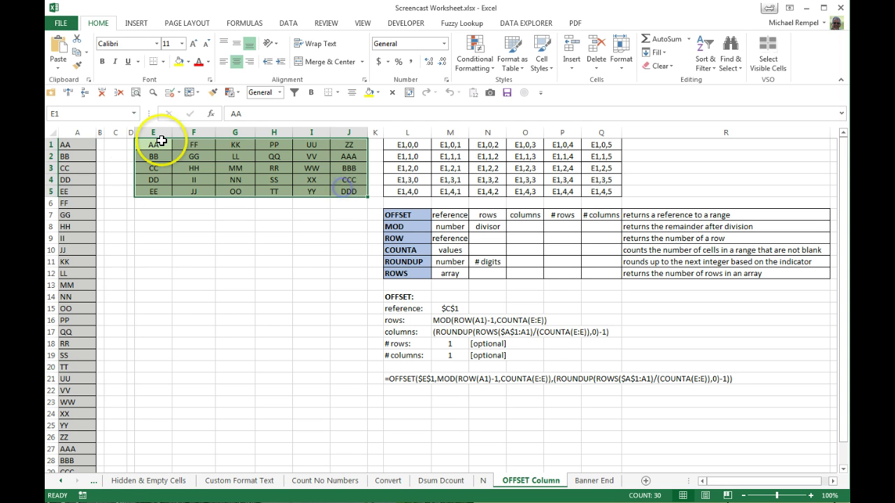
drag(150, 139, 343, 139)
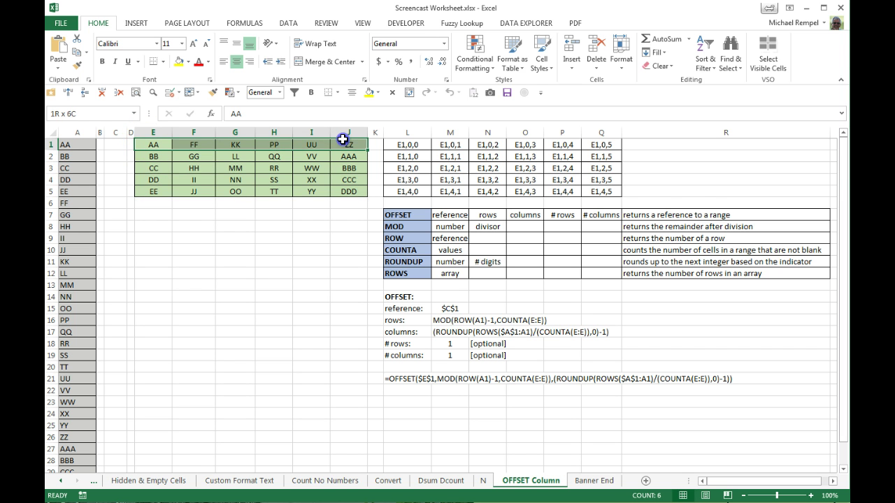
drag(152, 145, 158, 193)
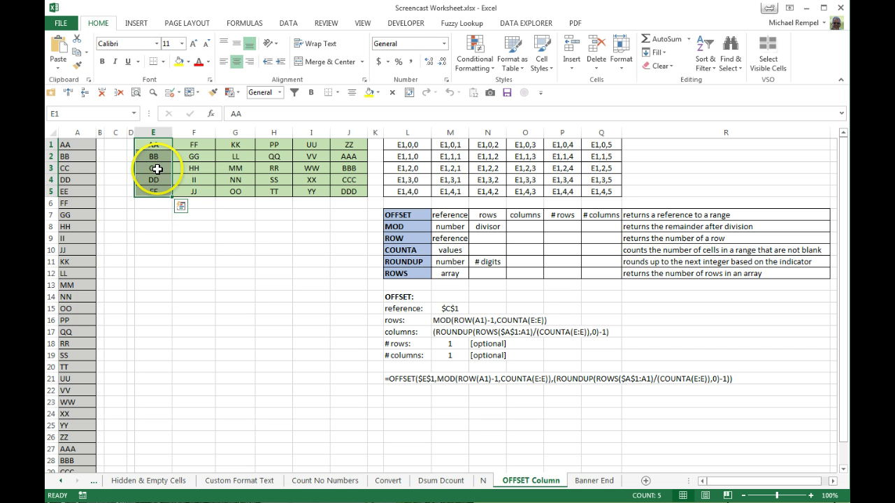
click(165, 226)
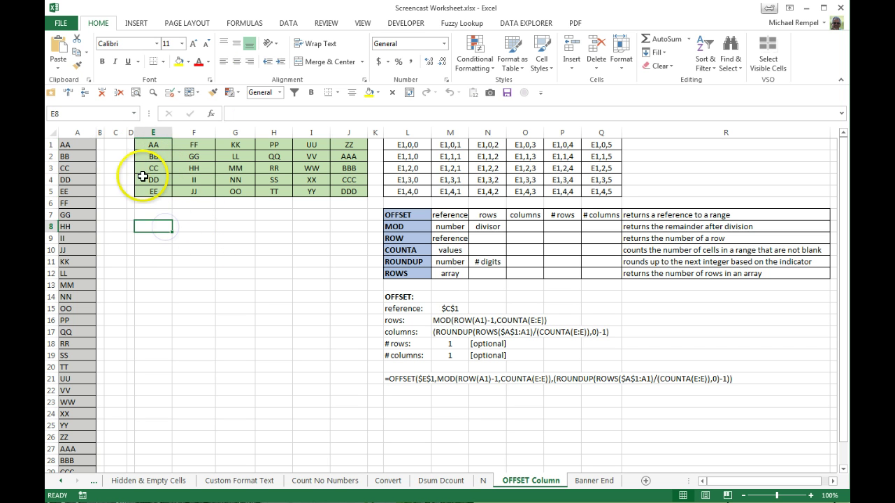
click(80, 146)
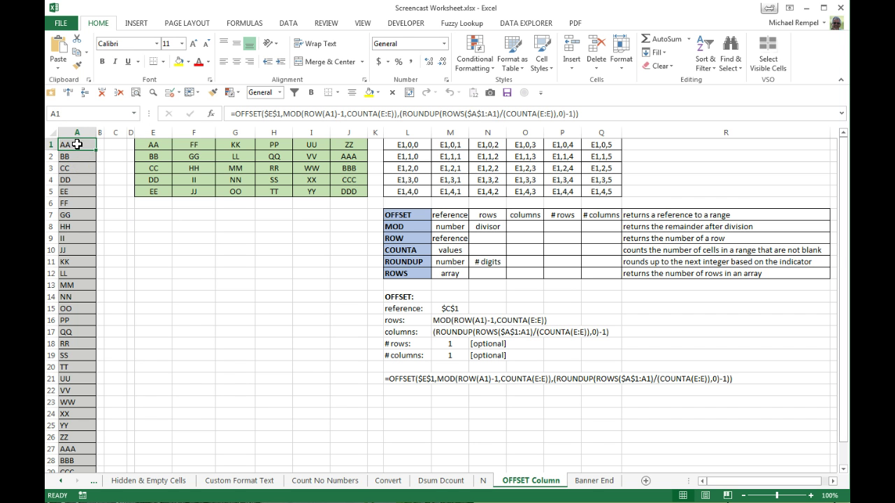
scroll(132, 322, down, 1)
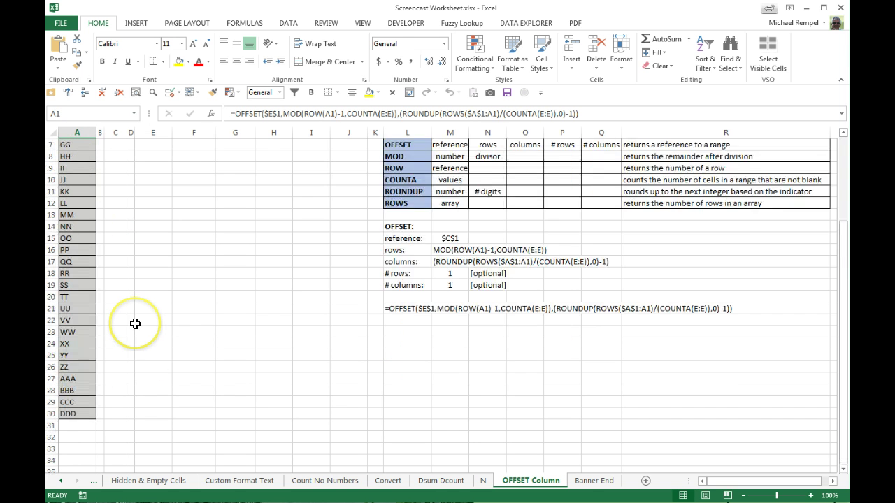
scroll(175, 322, up, 1)
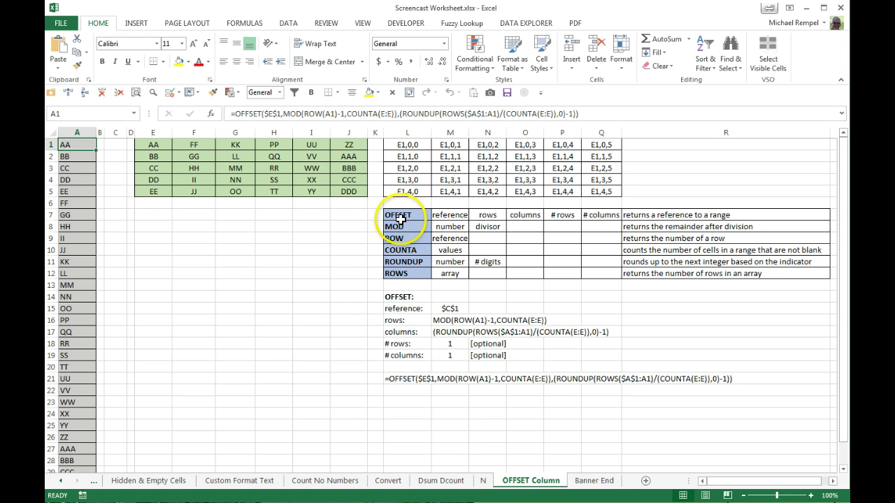
Step: Start an OFFSET function in cell E7 to read its argument list, and discard the entry
click(154, 216)
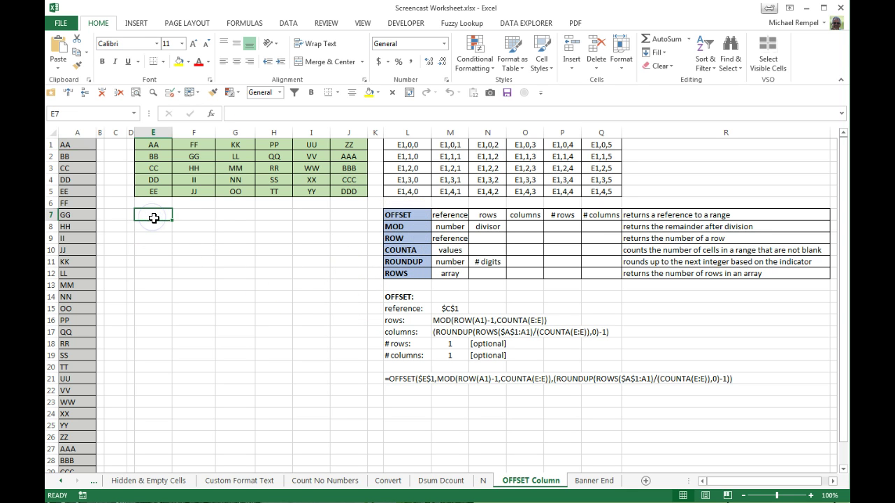
text(=off)
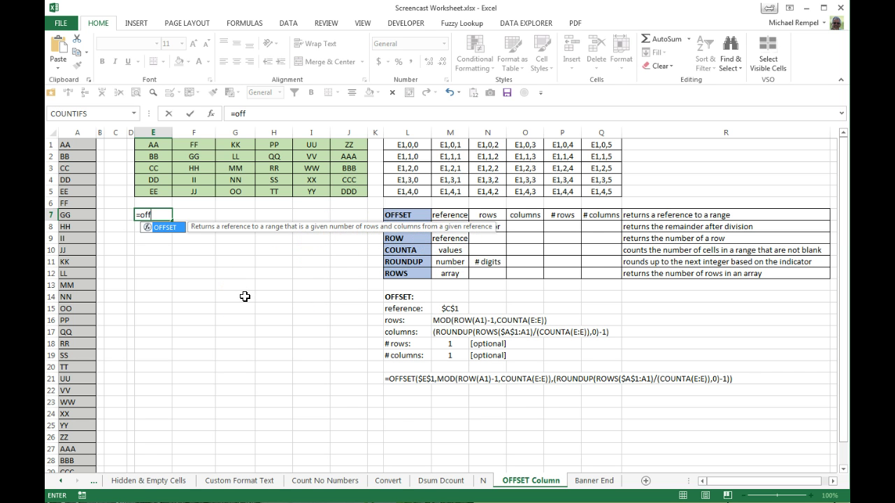
key(Tab)
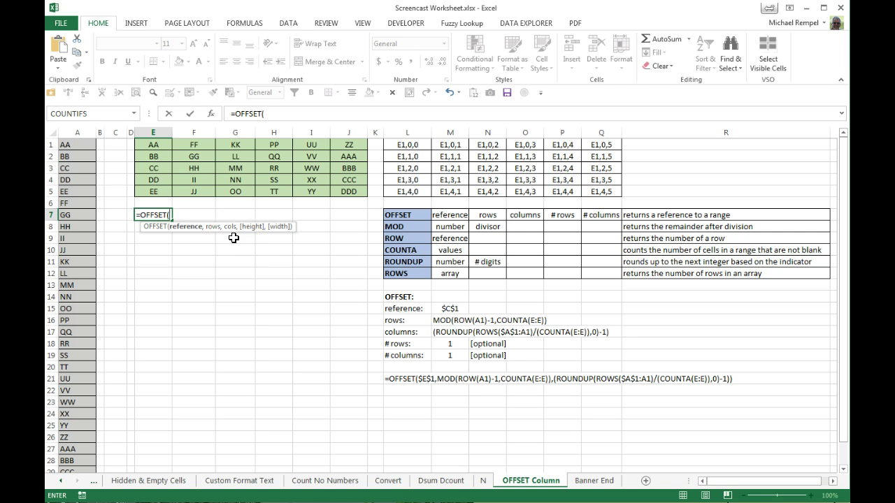
key(Escape)
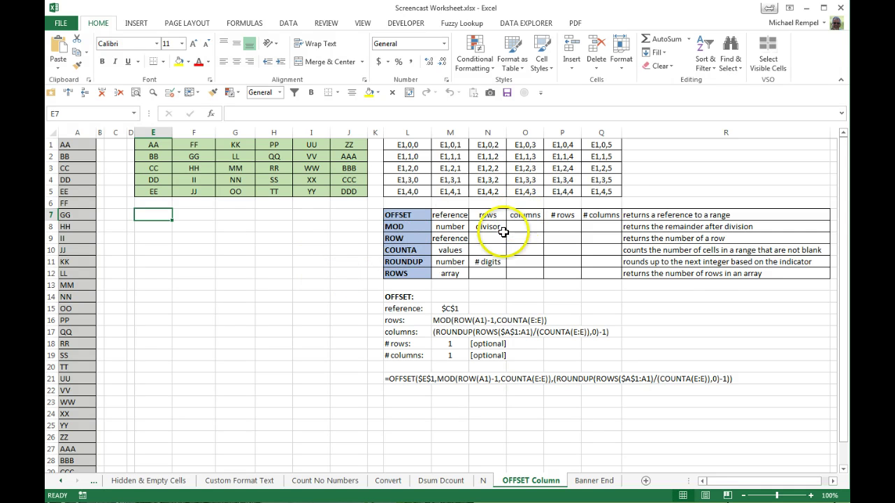
Step: Go through the OFFSET argument labels in M7:Q7, from reference to # columns
click(446, 215)
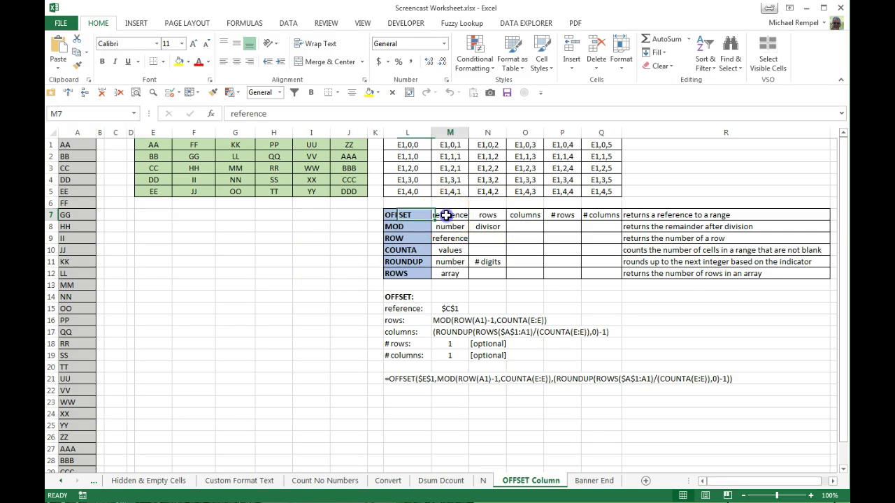
click(482, 215)
click(530, 214)
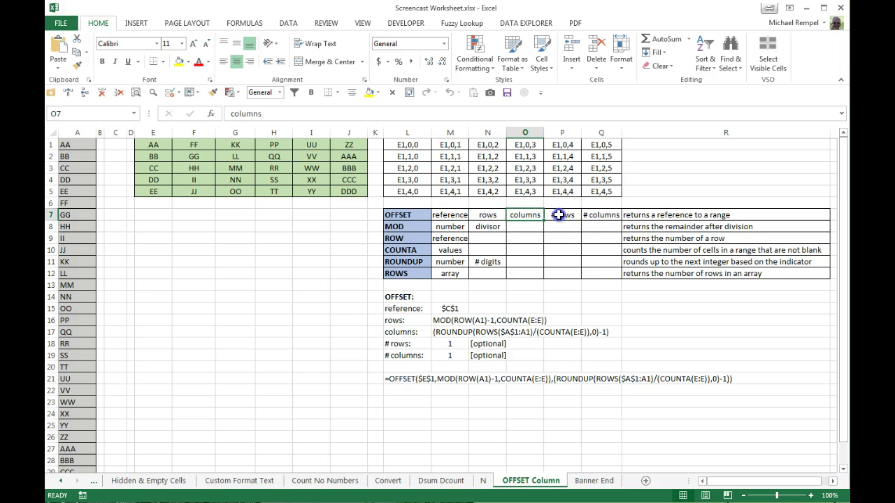
click(558, 215)
click(595, 216)
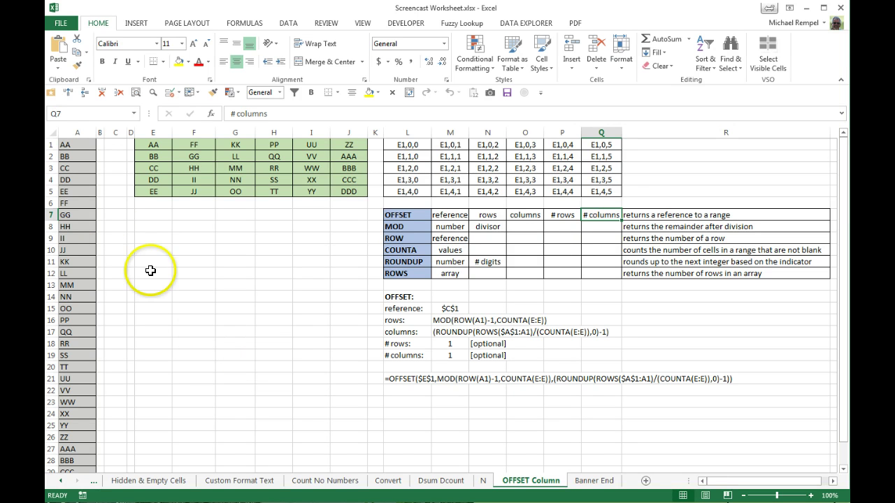
Step: Examine the formula in A1, its reference cell E1, and the map of offset coordinates in L1:Q5
click(78, 142)
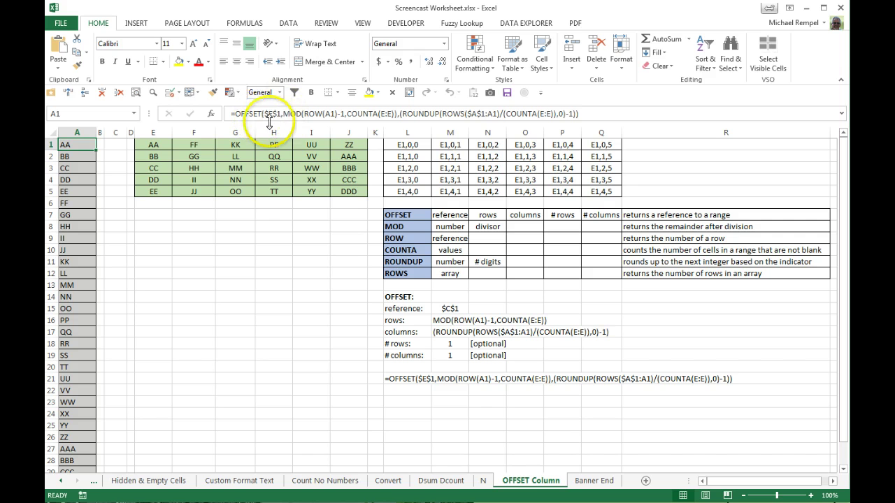
click(154, 144)
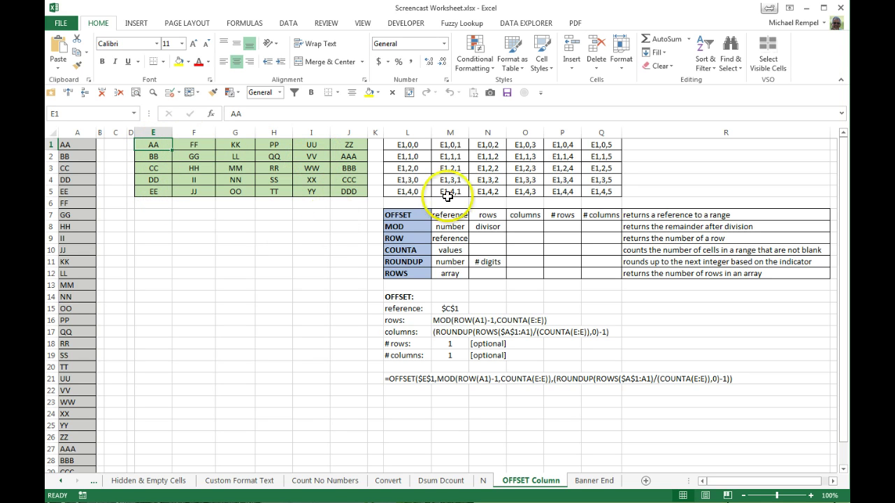
drag(394, 146, 600, 191)
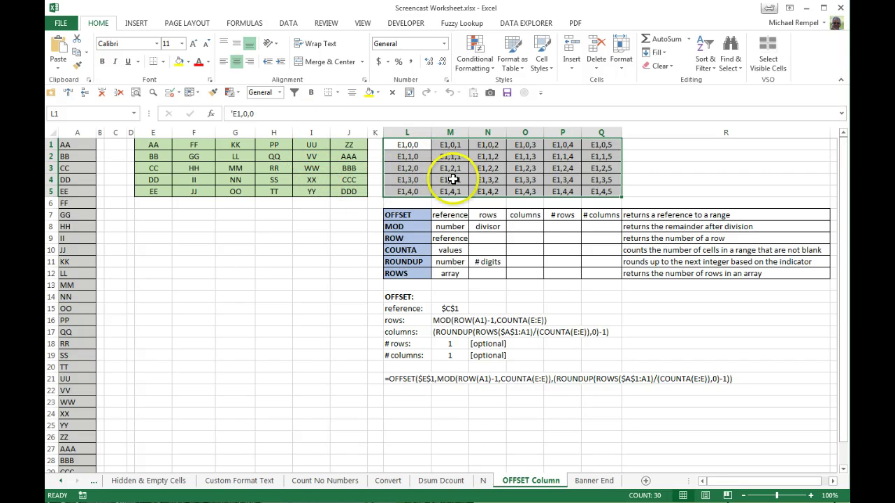
Step: Try the formula =OFFSET(E1,3,4) in place of the coordinate text in P4, and undo the change
click(572, 181)
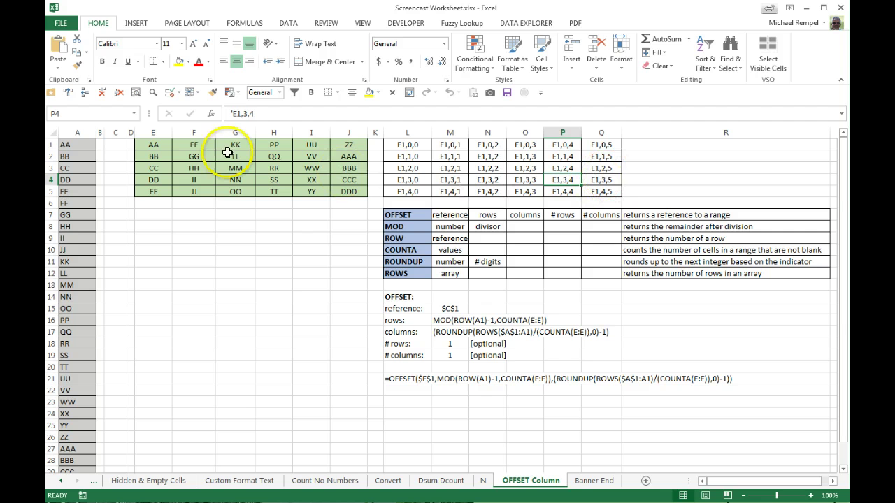
click(228, 113)
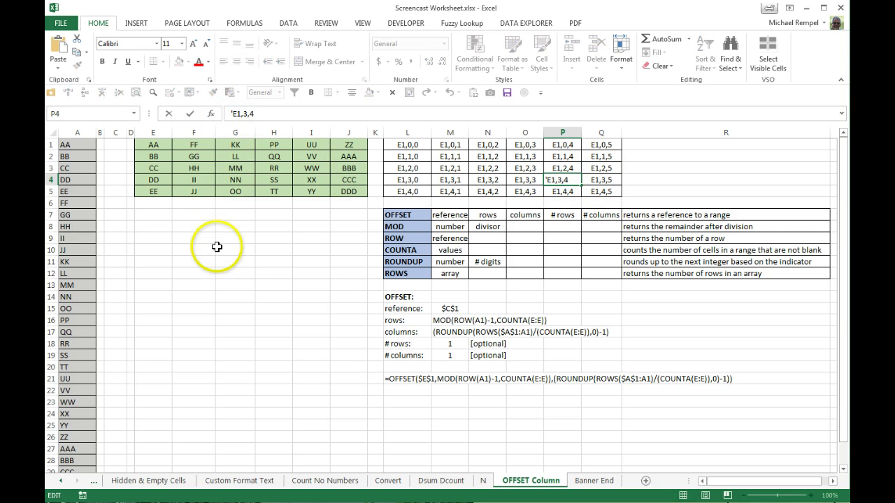
text(=)
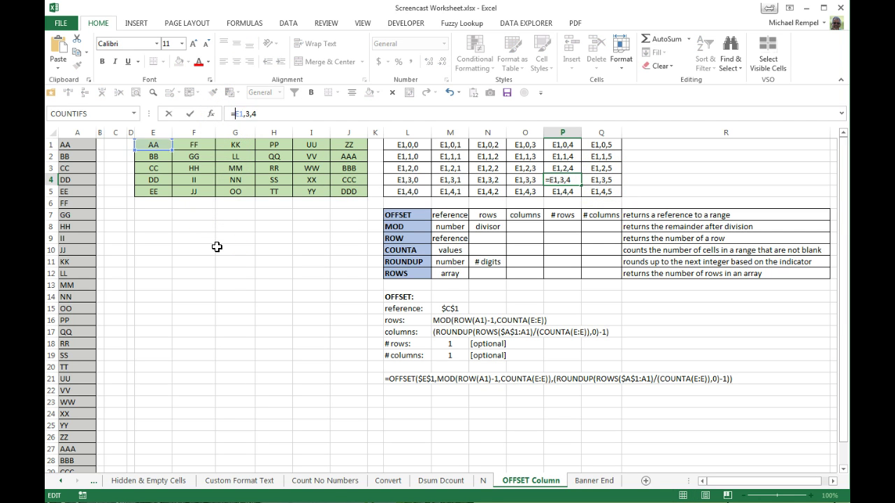
text(off)
key(Tab)
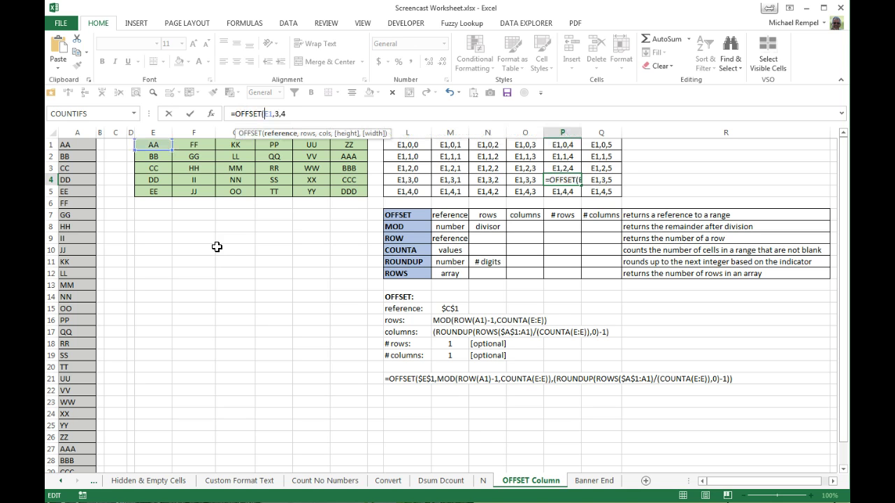
text())
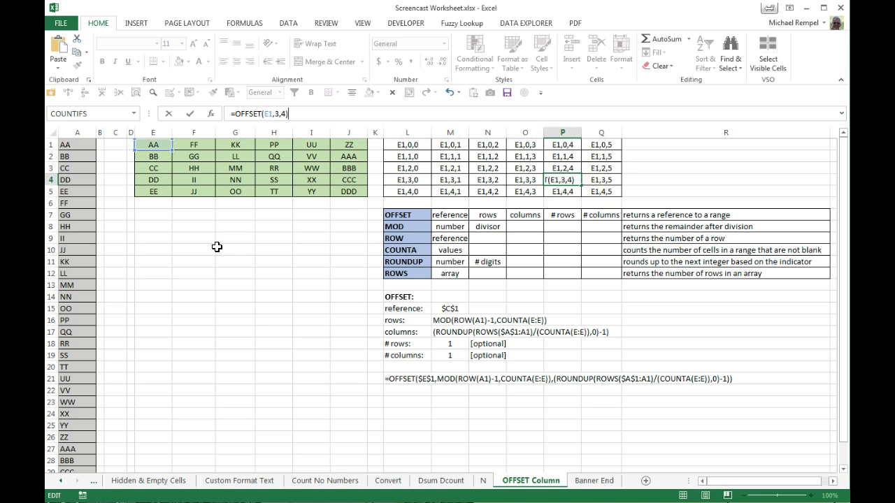
key(Return)
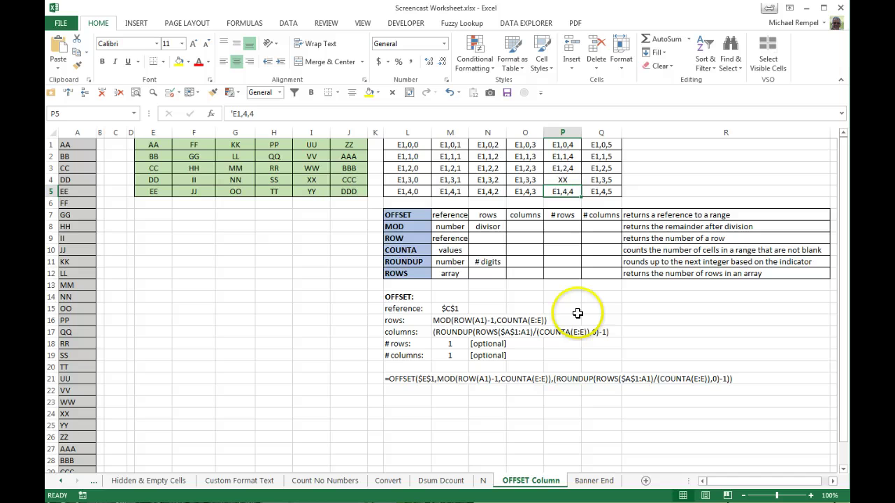
click(566, 181)
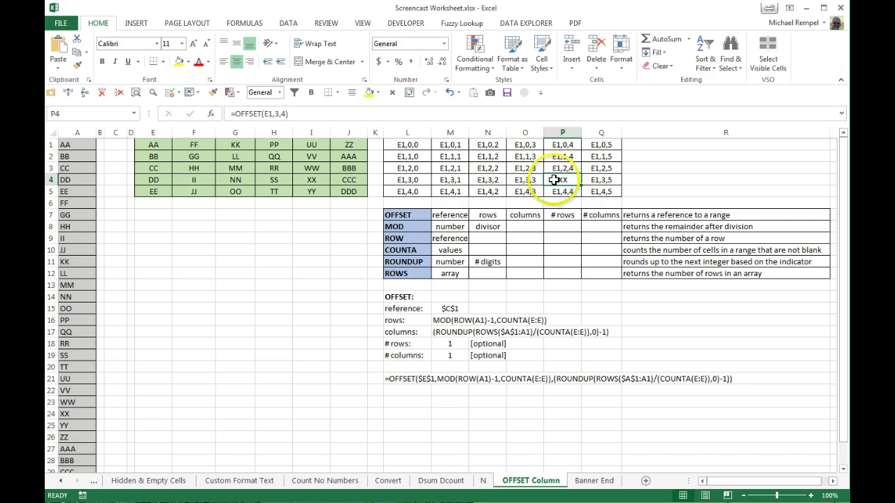
key(ctrl+z)
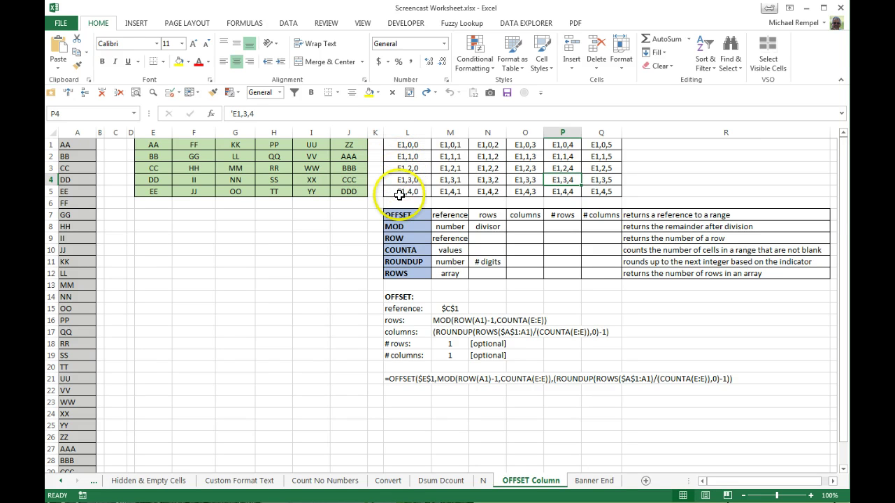
Step: Copy the rows expression from M16 into C1 as the formula =MOD(ROW(A1)-1,COUNTA(E:E)), and fill it down to C27
click(67, 147)
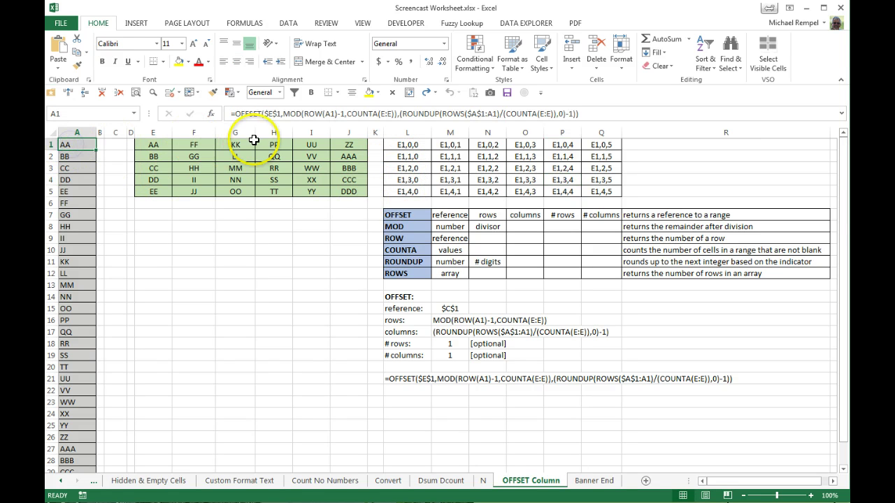
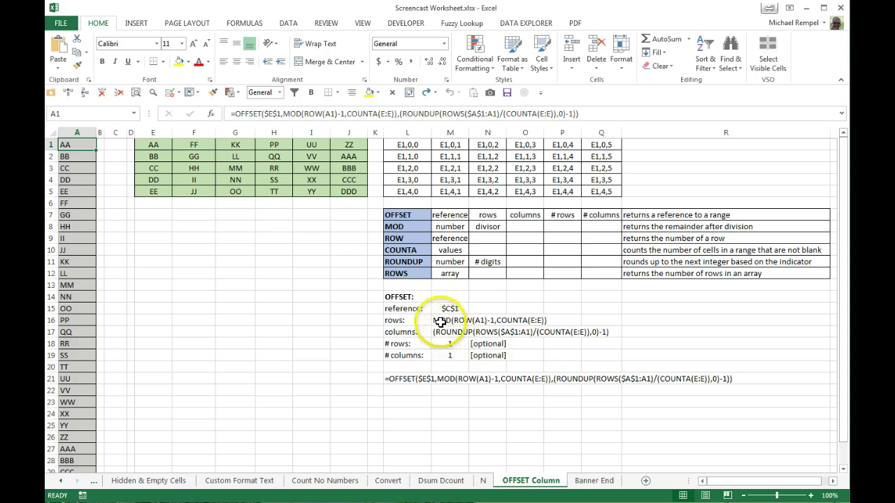
click(444, 321)
key(ctrl+c)
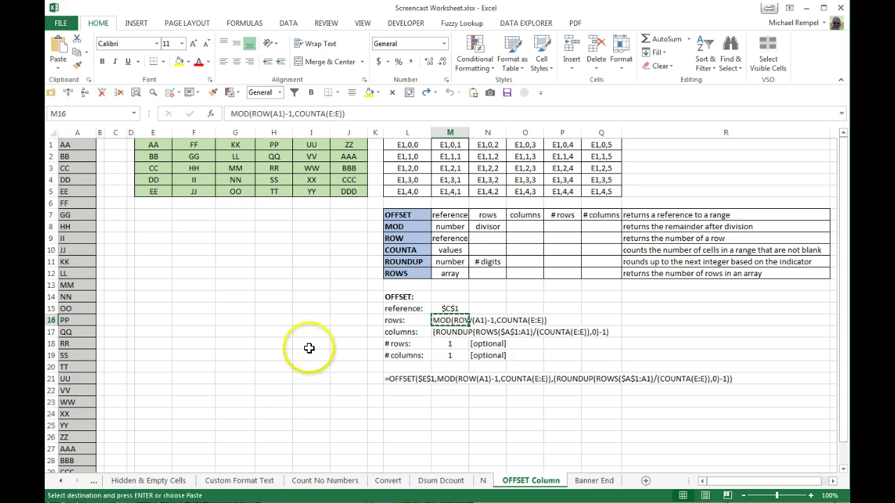
click(119, 143)
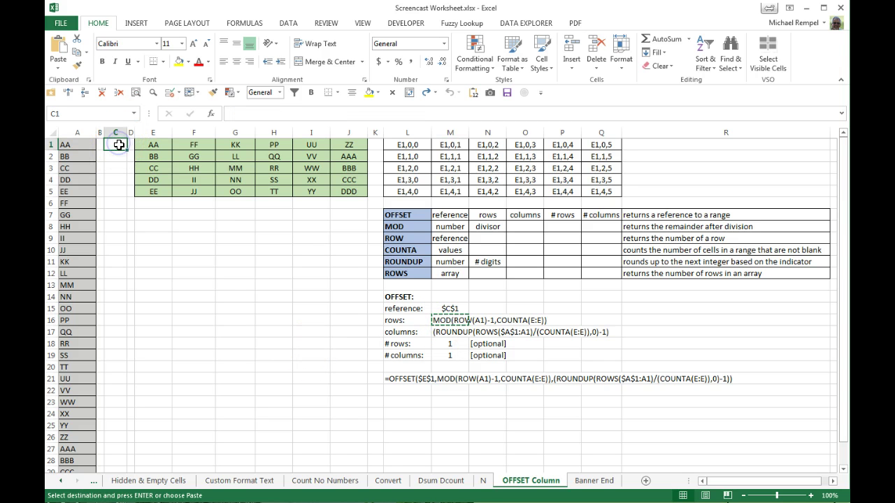
key(ctrl+v)
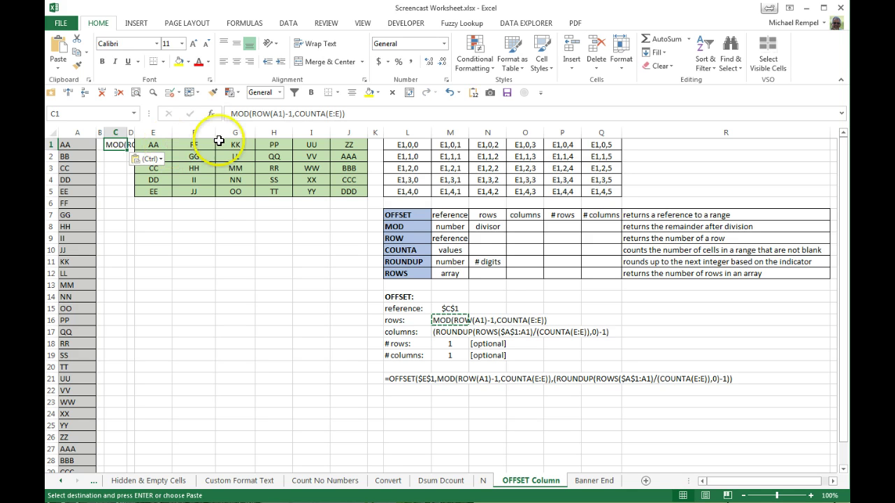
click(231, 113)
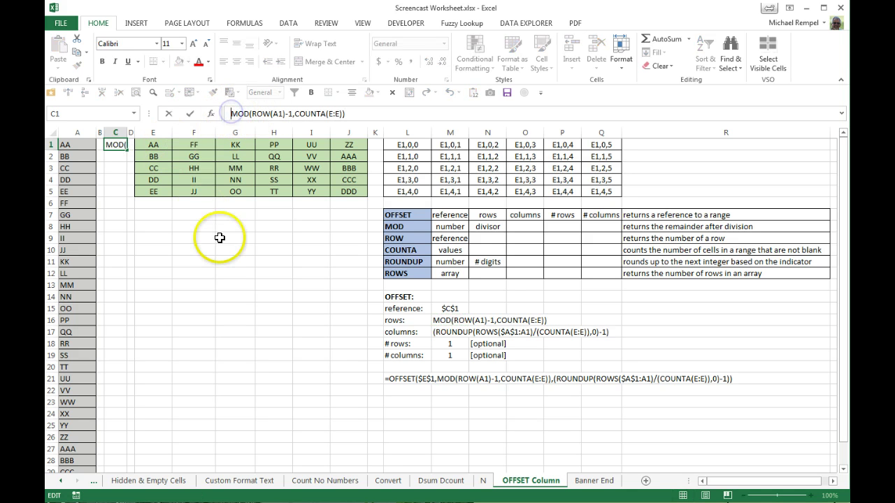
text(=)
key(ctrl+Return)
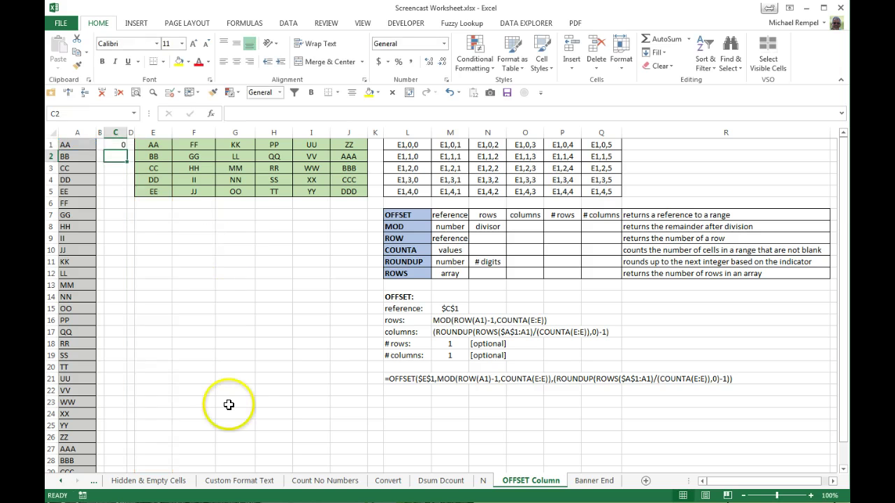
drag(128, 151, 136, 454)
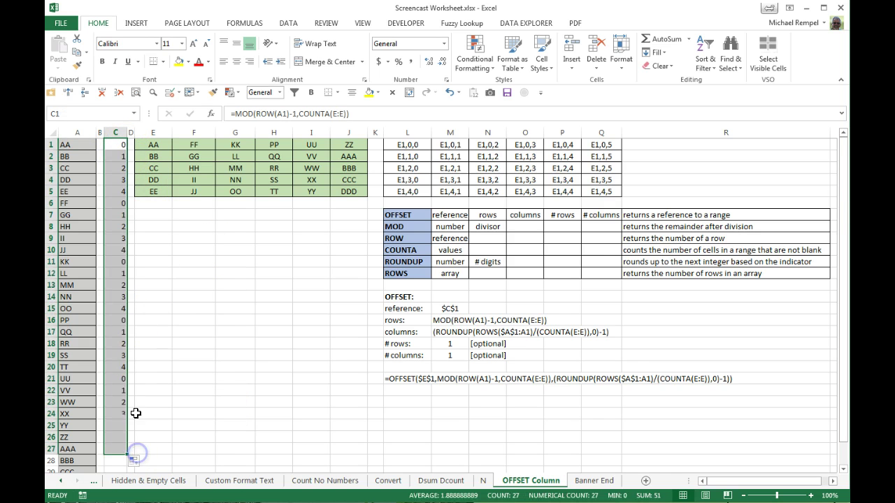
Step: Examine the MOD formulas in column C, moving cell by cell down to C10
click(114, 145)
click(116, 170)
key(Down)
key(Down)
key(Down)
key(Down)
key(Down)
key(Down)
key(Down)
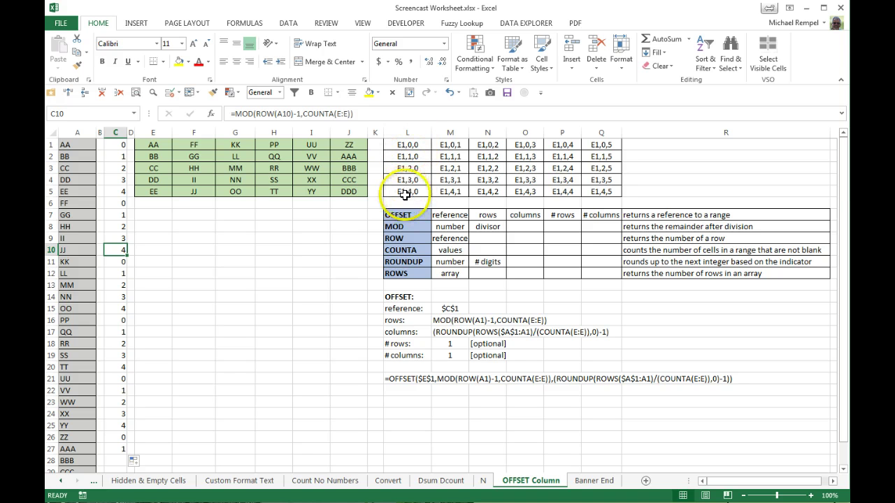
Step: Review the formula in C1 and bring up the MOD function's argument hint in empty cell F7, discarding the entry
click(115, 145)
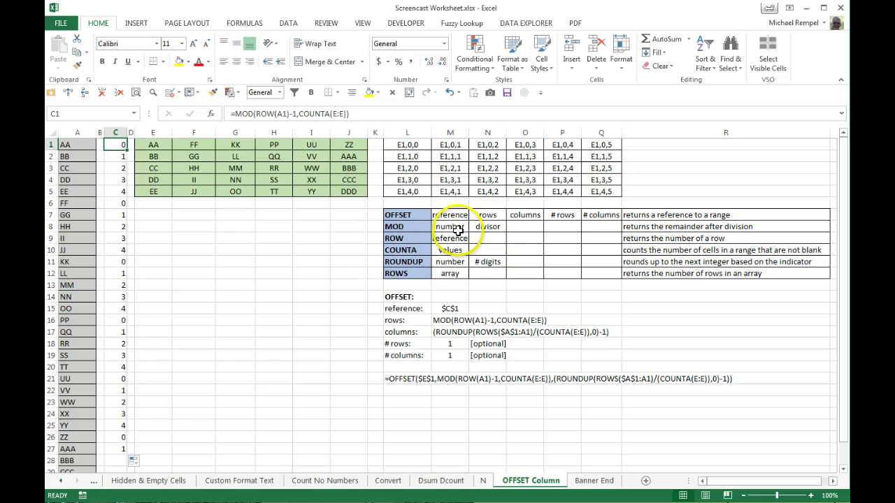
click(198, 214)
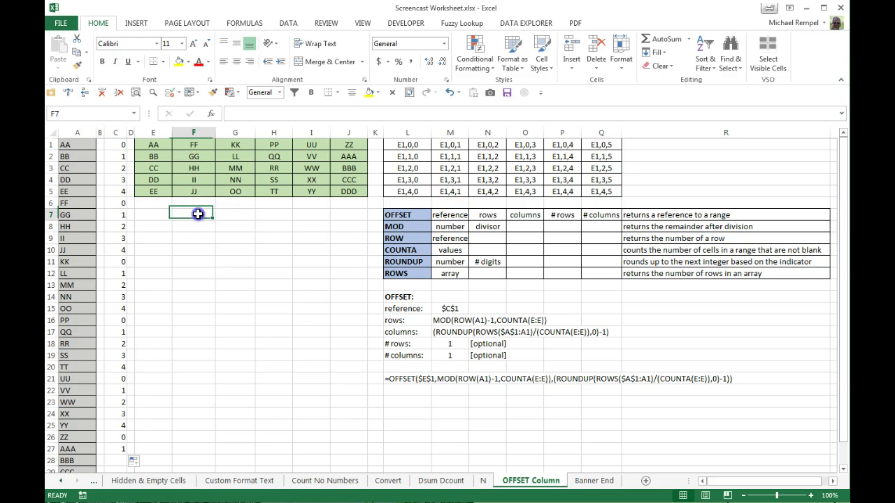
text(=mod)
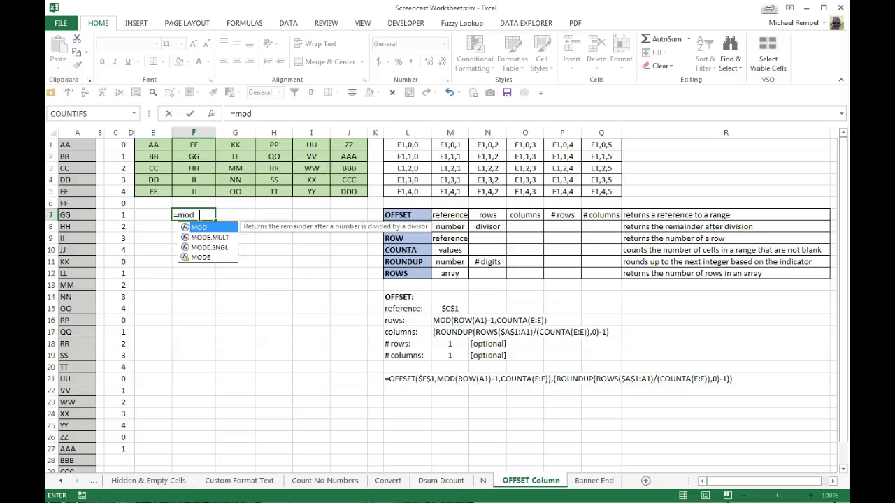
key(Tab)
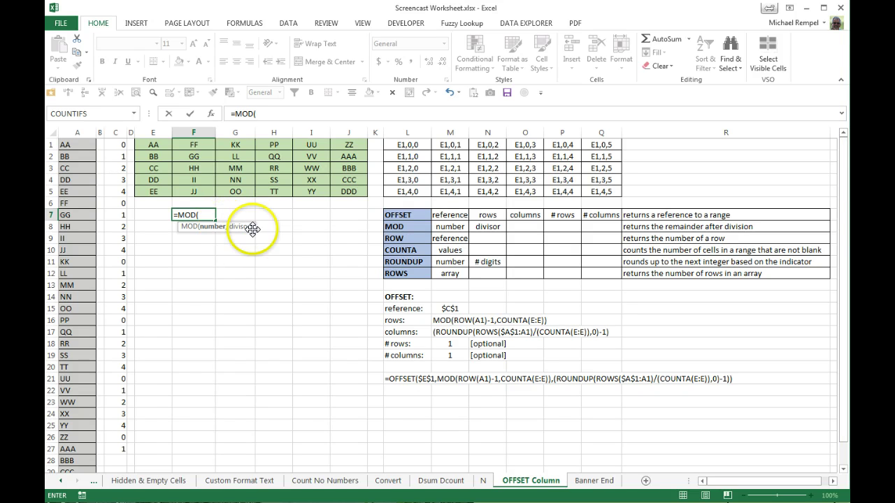
key(Escape)
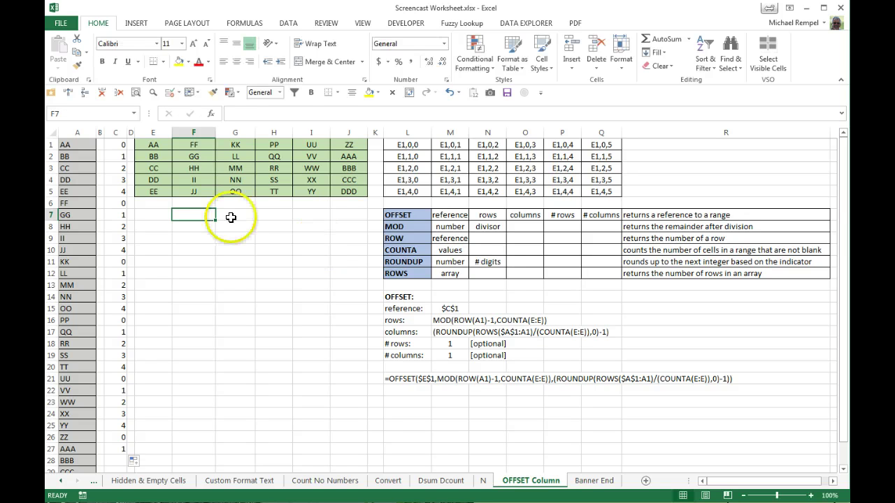
Step: Evaluate the ROW(A1) part of the MOD formula in C1 in place, and leave the formula without saving
click(116, 144)
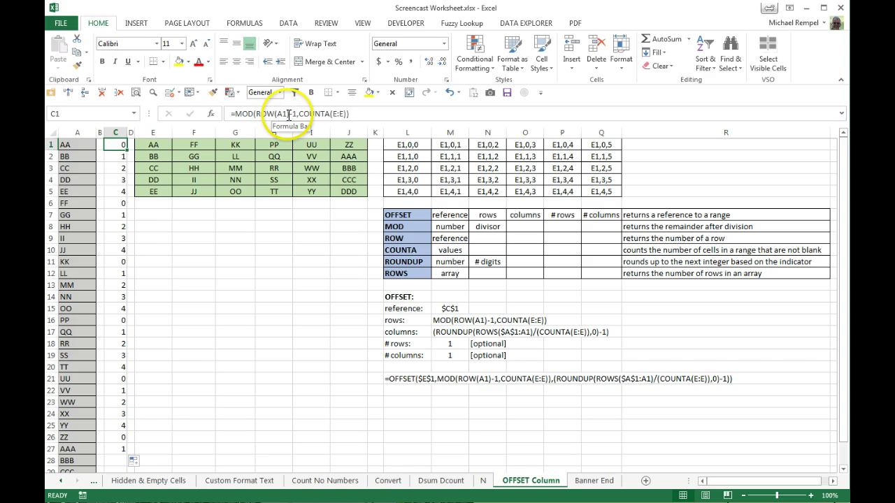
drag(289, 115, 256, 117)
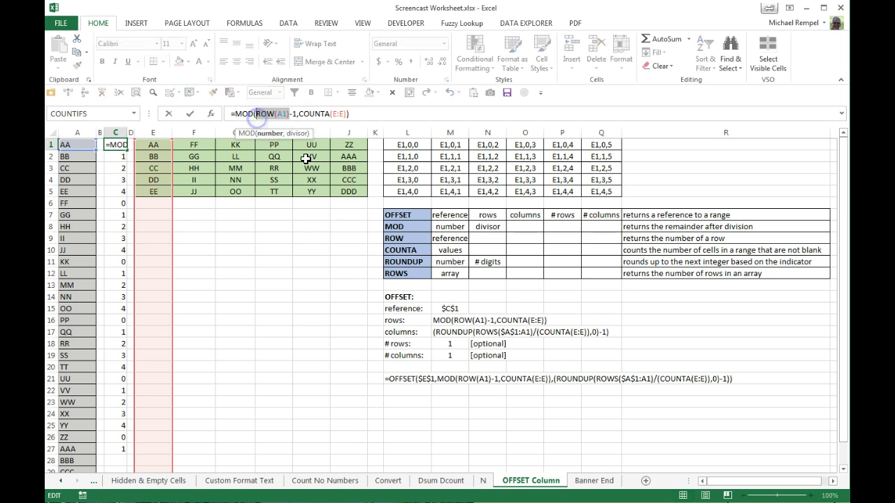
key(F9)
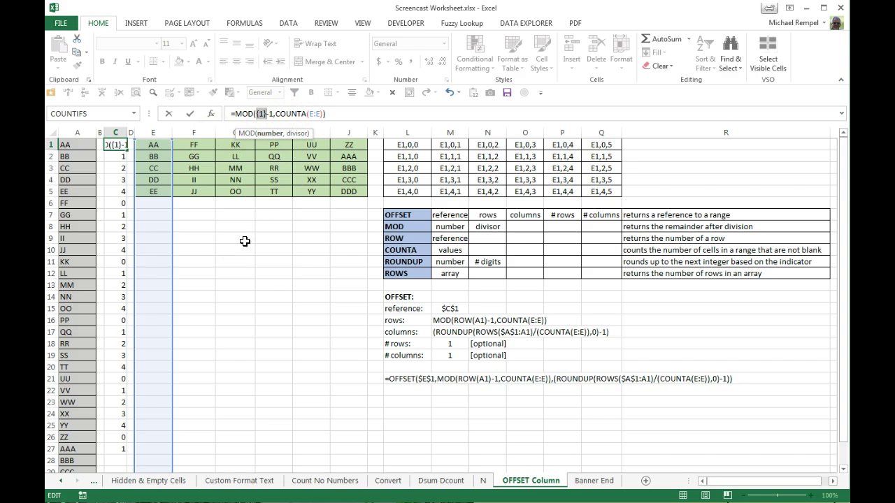
key(Escape)
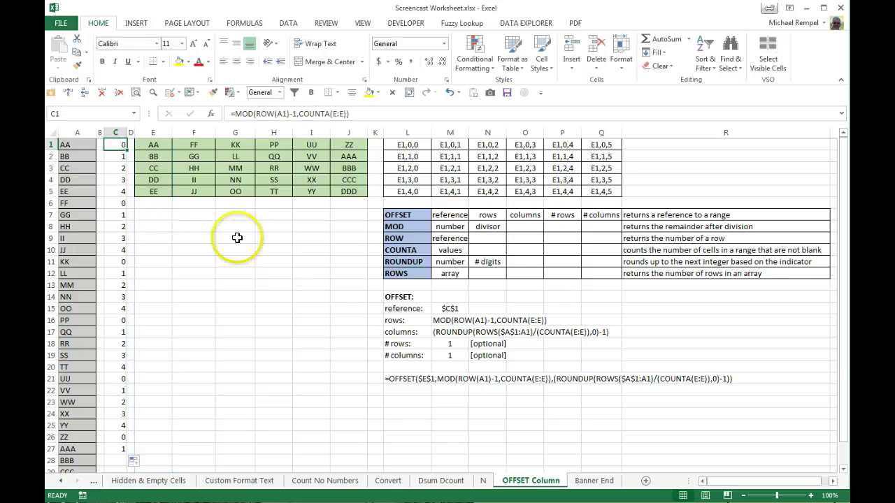
Step: Evaluate the COUNTA(E:E) divisor of the MOD formula in C1 in place, and discard the edit
double_click(338, 113)
click(300, 113)
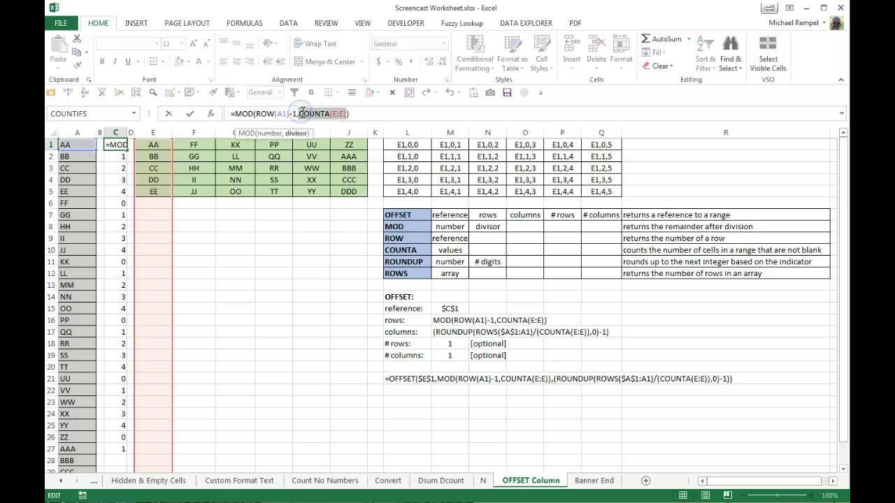
text(5)
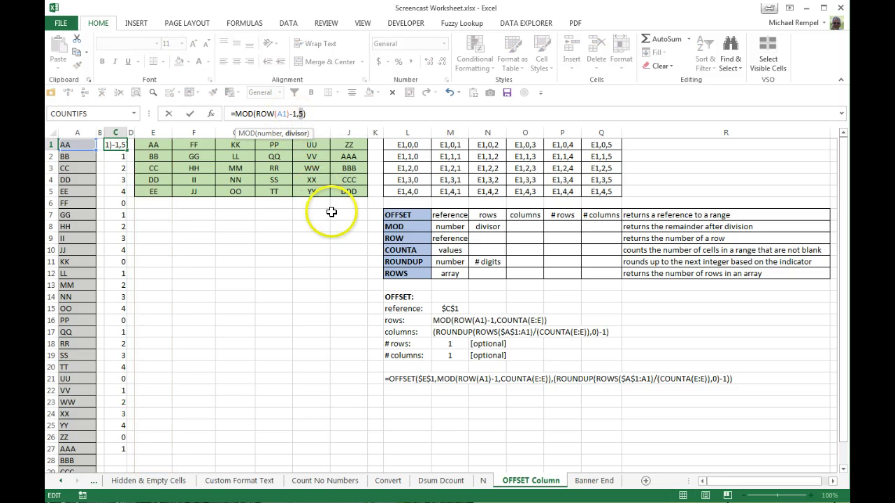
key(Escape)
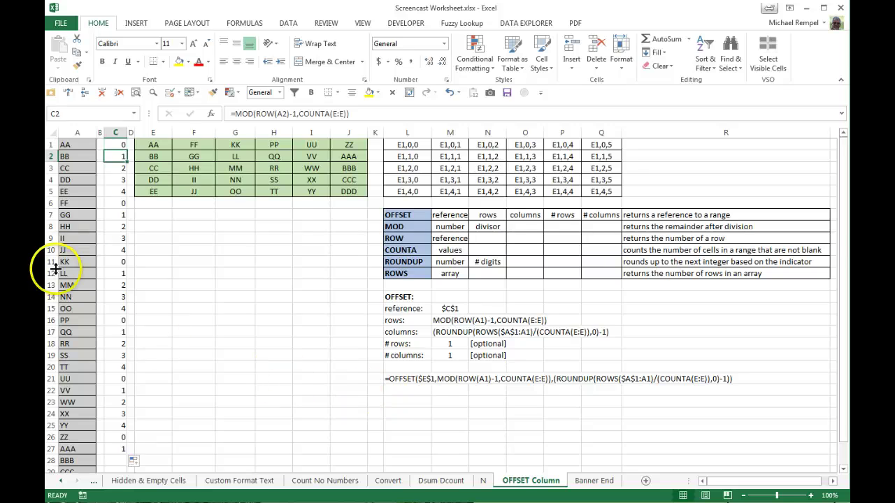
Step: Examine how the ROW reference changes in the MOD formulas from C2 down to C11
click(115, 156)
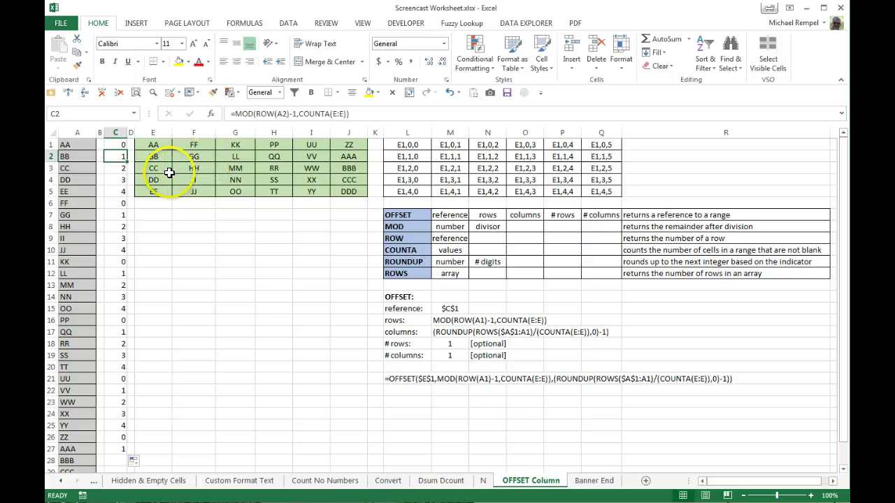
key(Down)
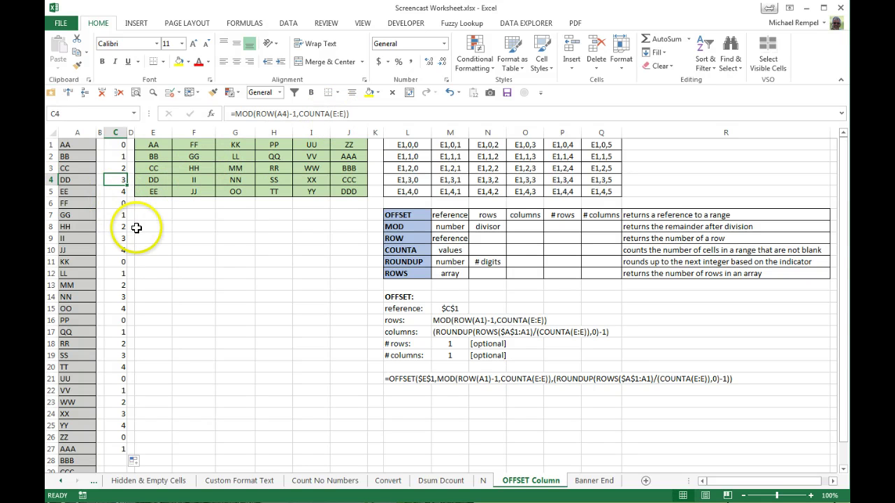
key(Down)
key(Down)
key(Down)
key(Down)
key(Down)
key(Down)
key(Down)
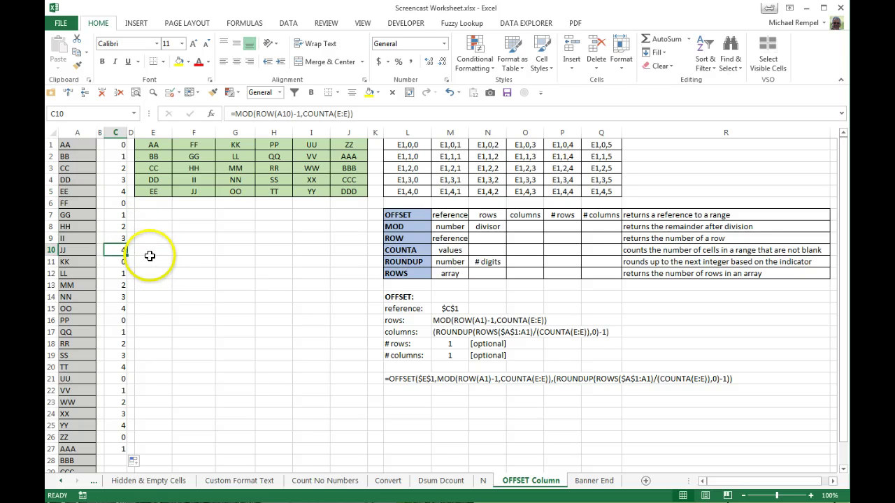
key(Up)
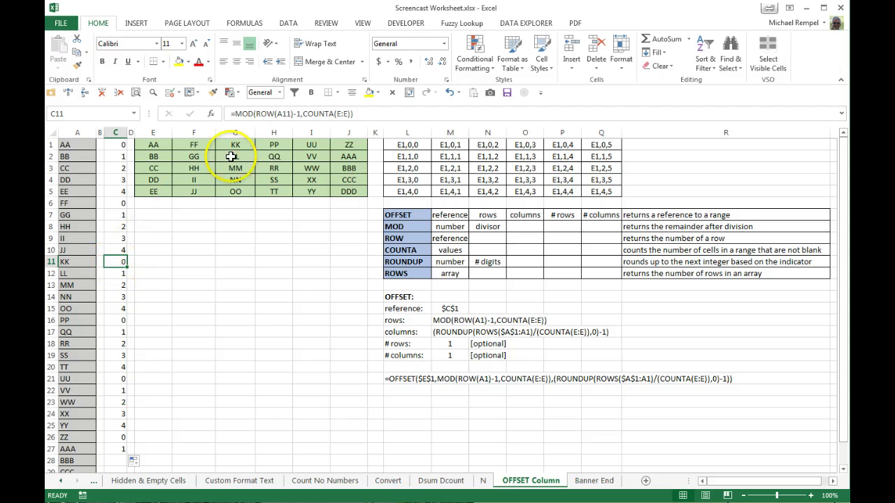
Step: Evaluate the ROW(A11) part of the MOD formula in C11 in place, and cancel the edit
double_click(283, 114)
click(258, 113)
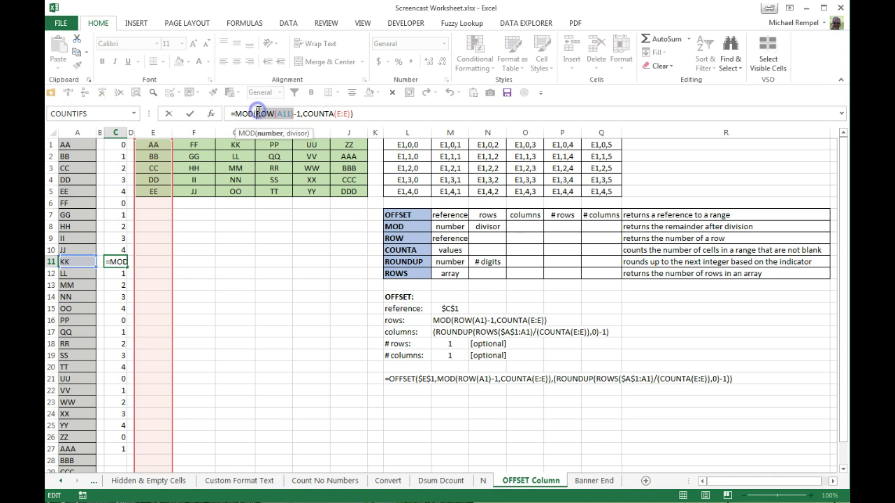
key(F9)
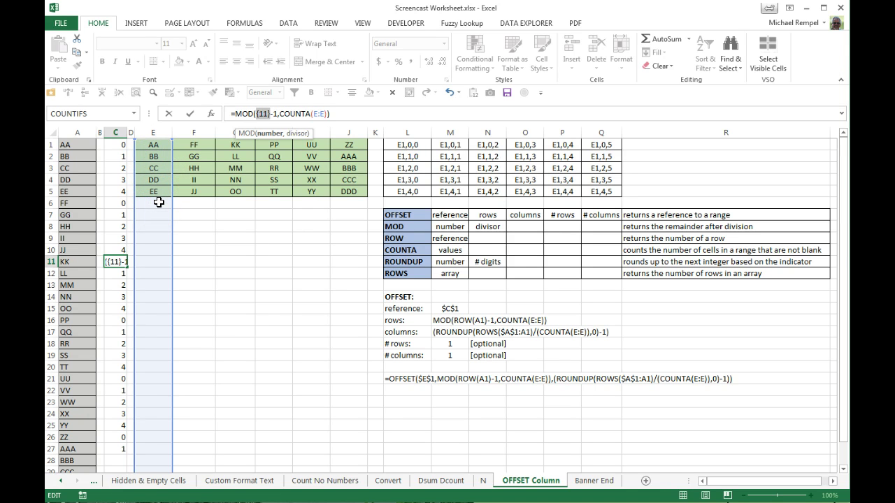
key(Escape)
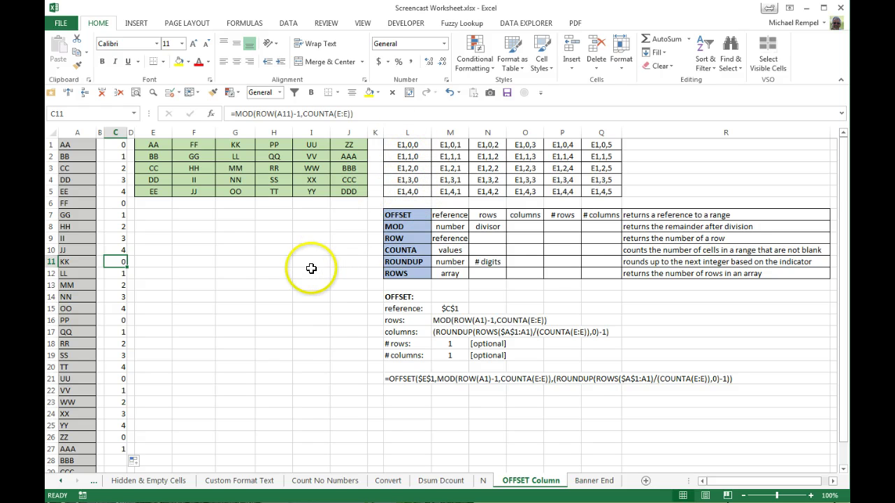
Step: Clear the MOD formulas from column C, rows 1 to 27
drag(119, 145, 124, 421)
key(Delete)
click(210, 272)
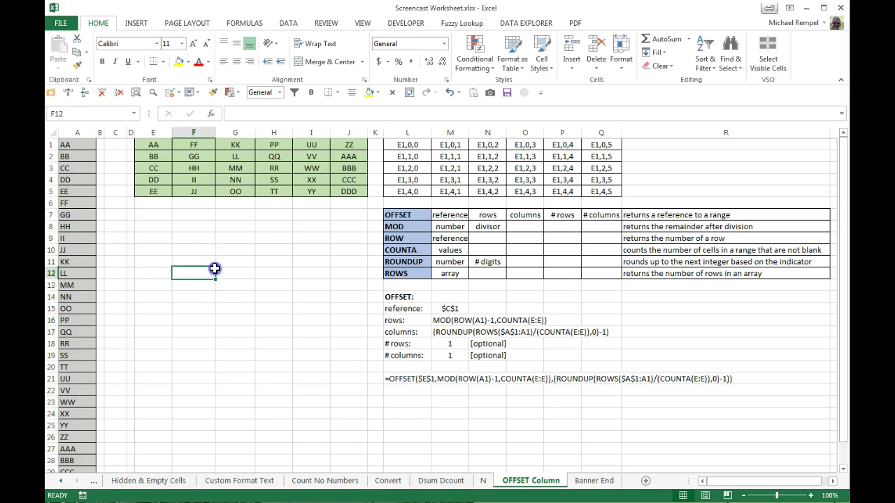
Step: Copy the columns expression from M17 into C1 as the formula =(ROUNDUP(ROWS($A$1:A1)/(COUNTA(E:E)),0)-1), and fill it down to C27
click(440, 331)
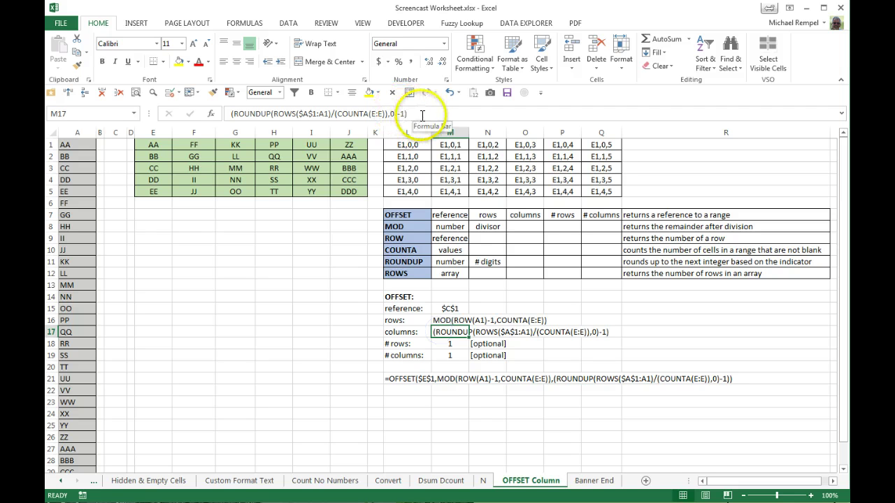
drag(421, 114, 250, 99)
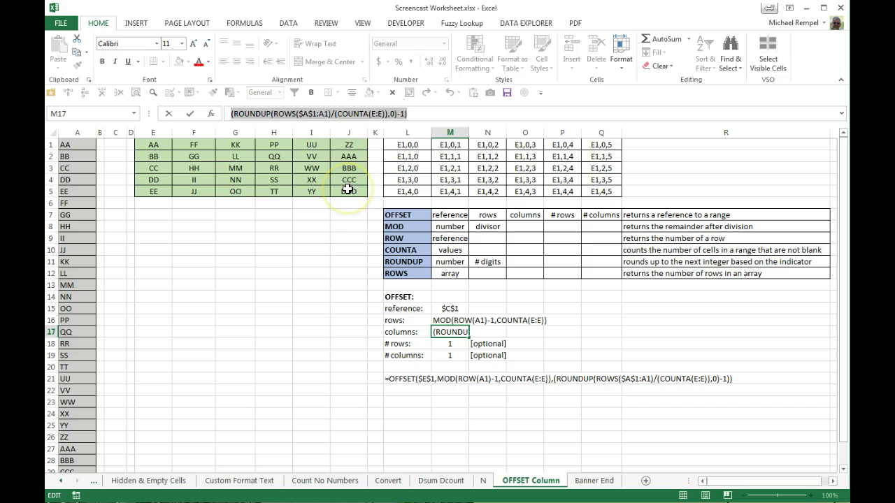
key(Return)
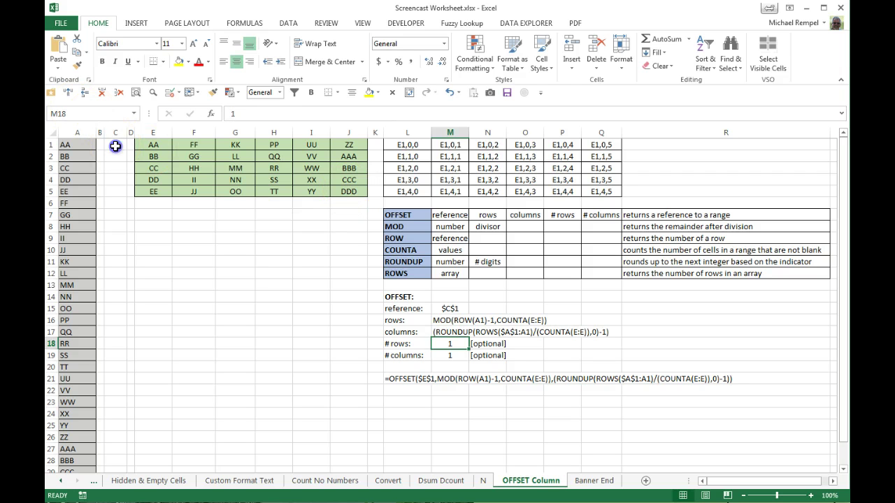
click(115, 146)
text((ROUNDUP(ROWS($A$1:A1)/(COUNTA(E:E)),0)-1))
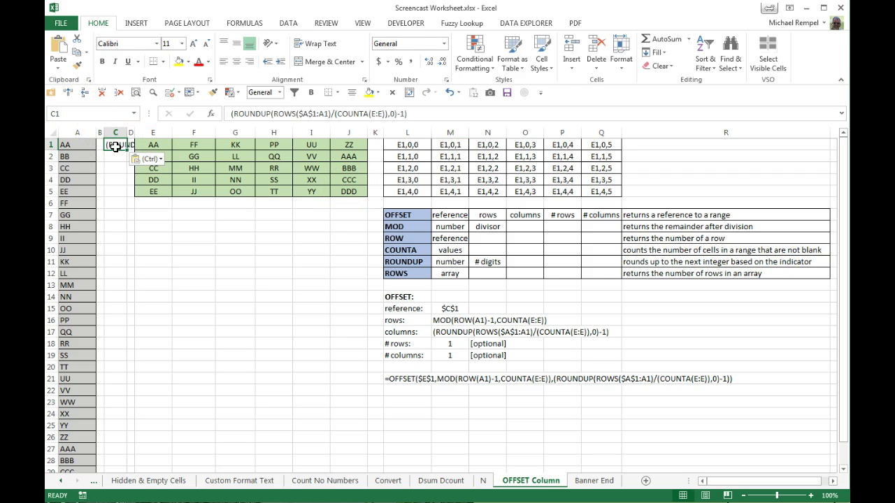
click(230, 113)
text(=)
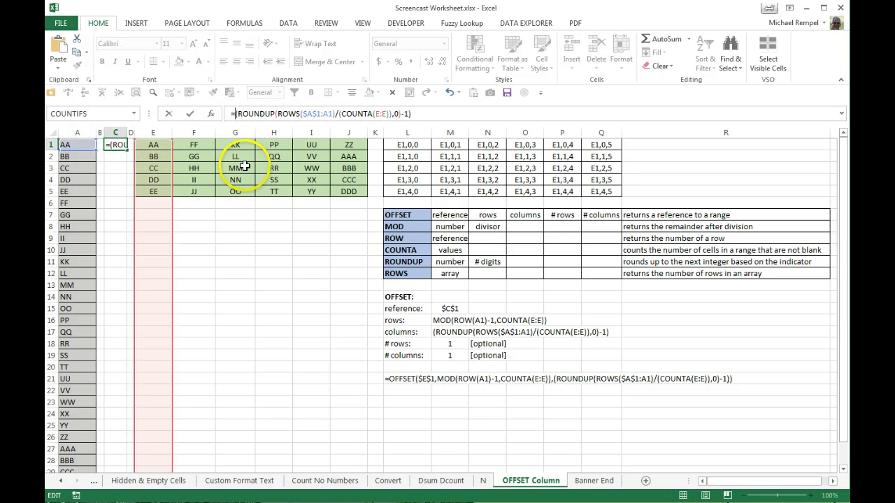
key(Return)
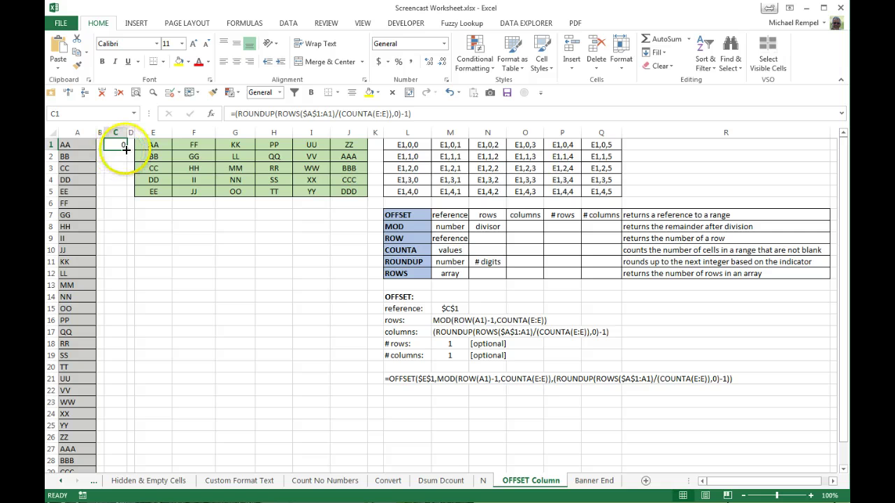
drag(126, 149, 126, 452)
click(142, 215)
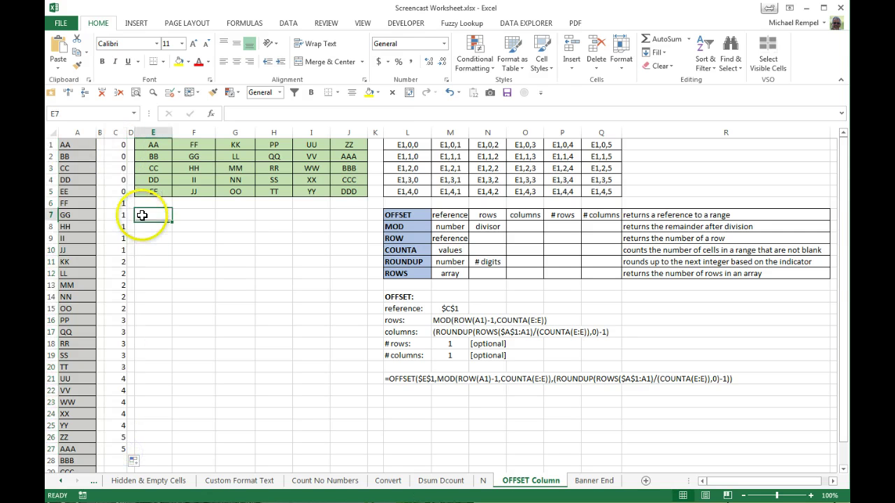
Step: Examine the blocks of repeated results in column C, and bring up the ROWS function's argument hint in F7, discarding the entry
drag(119, 145, 122, 306)
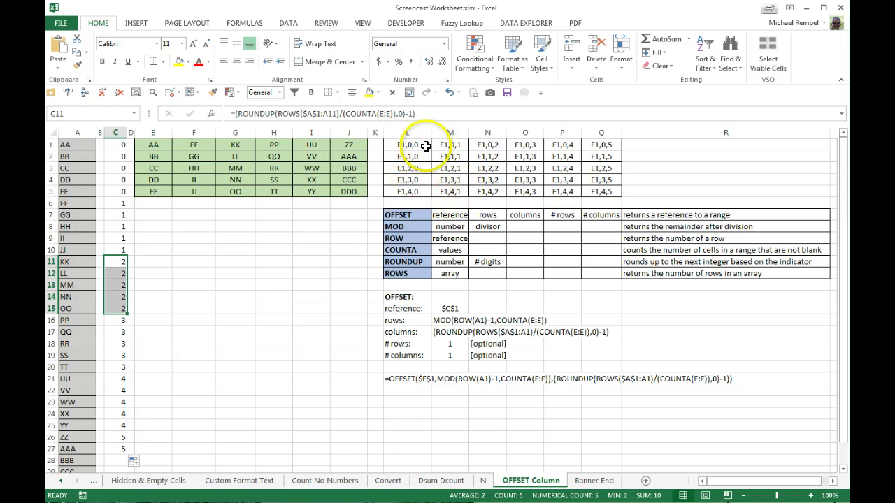
click(116, 145)
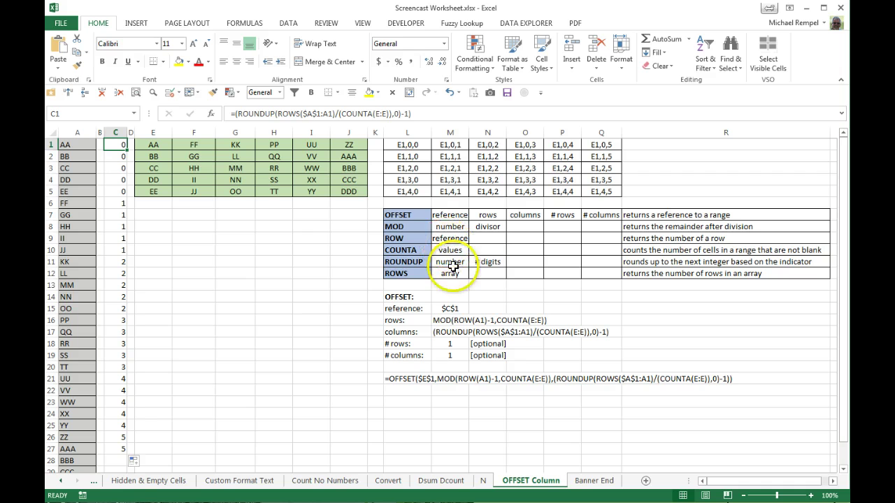
click(191, 216)
text(=rows)
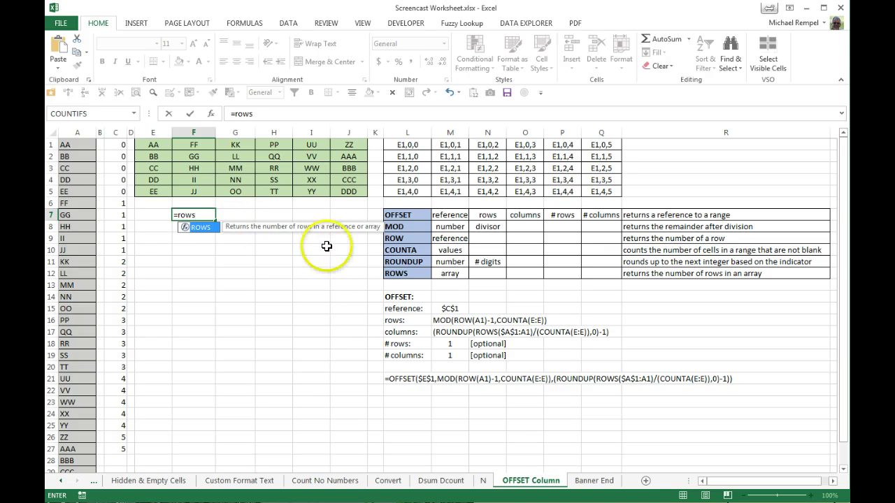
key(Tab)
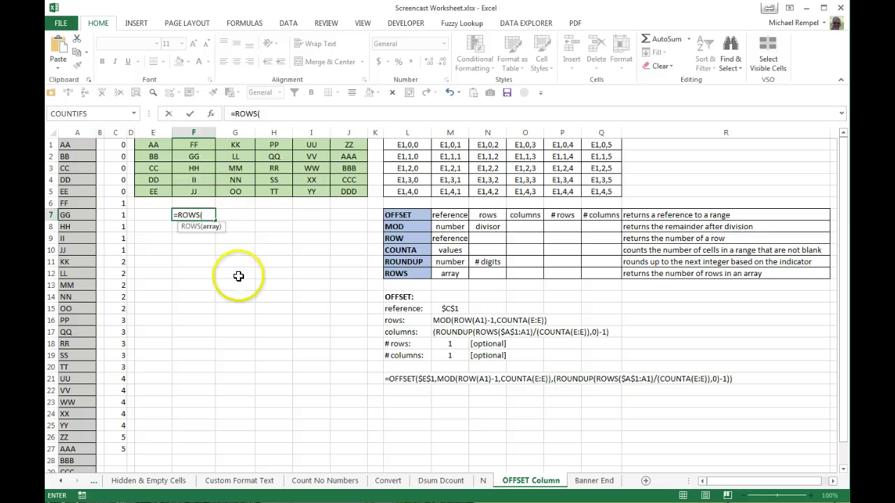
key(Escape)
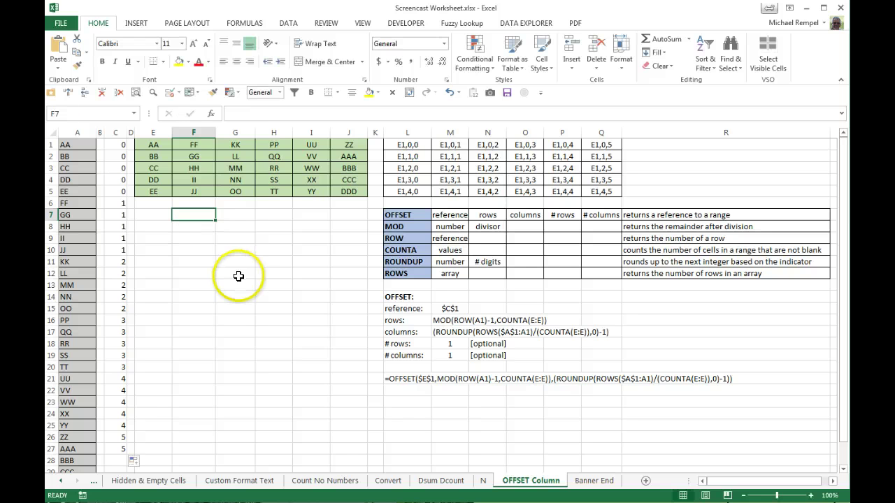
Step: Examine how the ROWS range expands in the ROUNDUP formulas from C1 down to C3
click(117, 144)
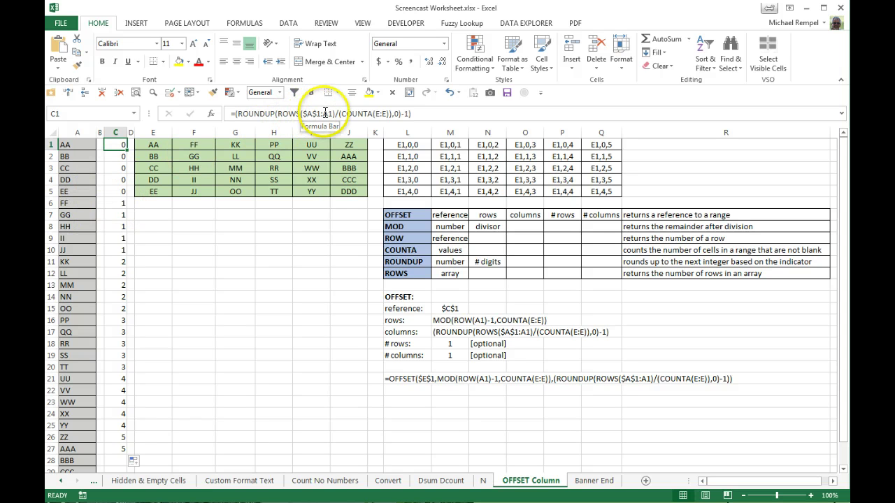
key(Down)
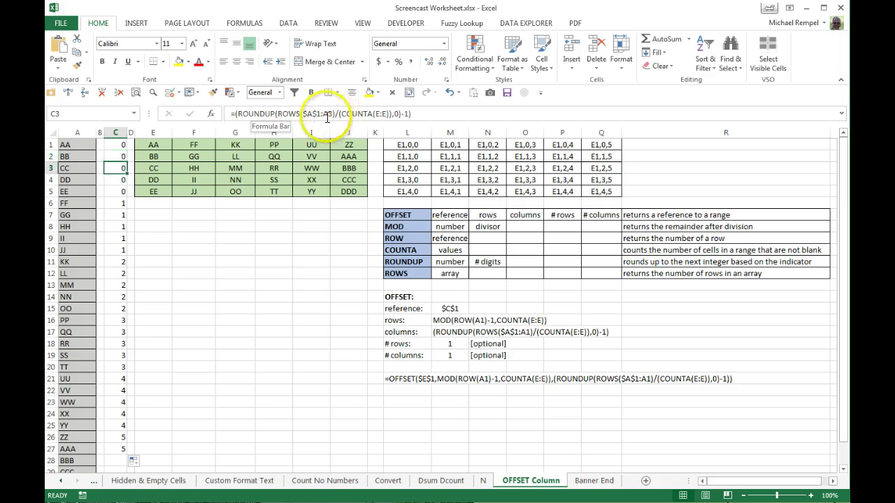
key(Down)
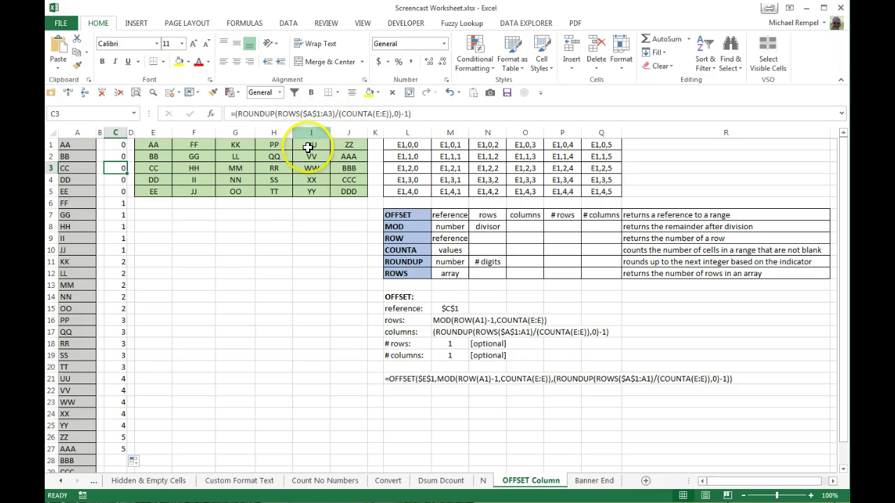
Step: Evaluate the ROWS($A$1:A3) part of the formula in C3, and discard the edit to keep the formula
click(278, 115)
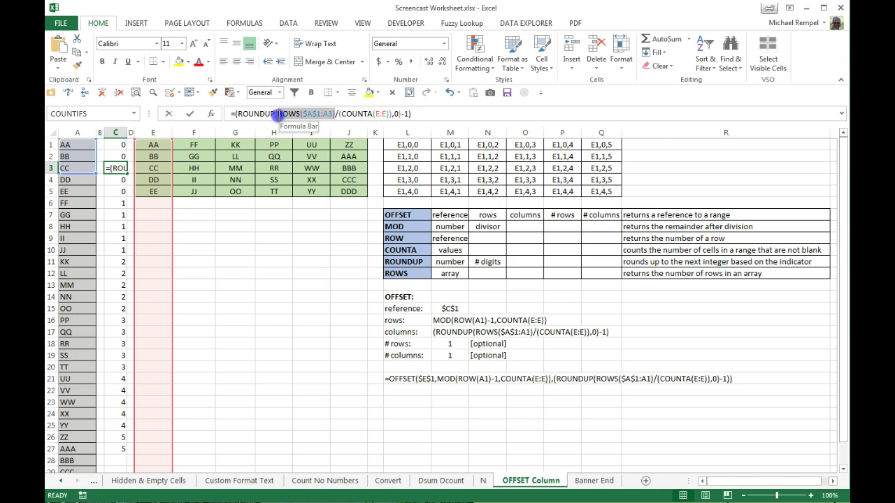
key(F9)
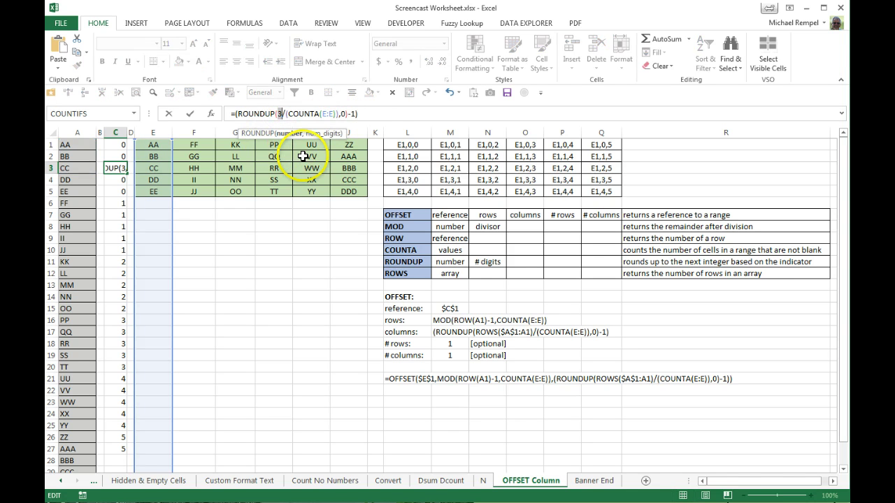
key(Escape)
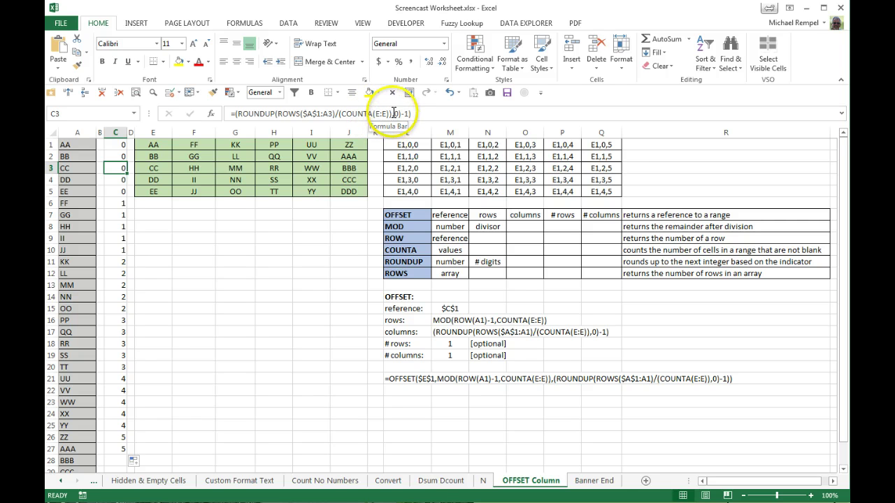
Step: Bring up the ROUNDUP function's argument hint in F7, and discard the entry
click(198, 212)
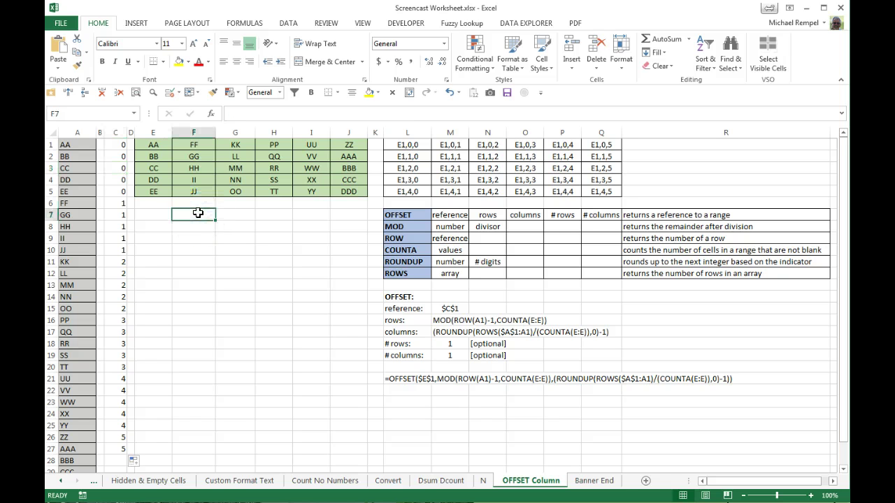
text(=round)
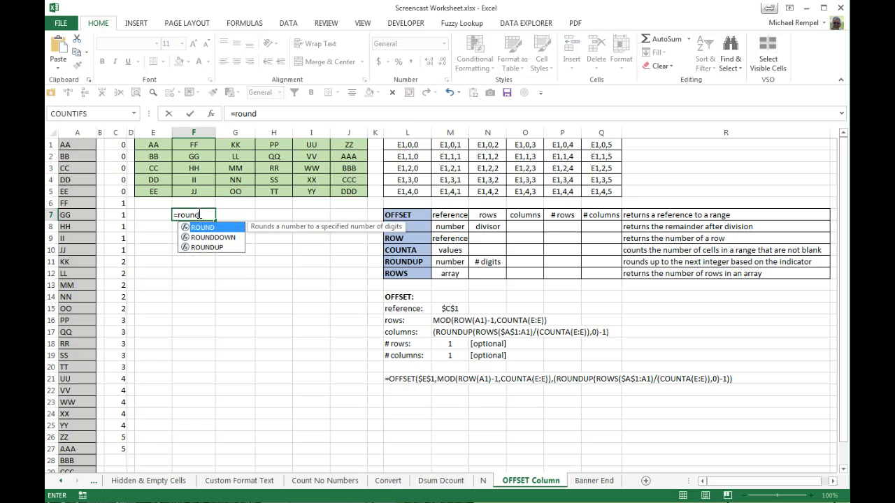
key(Down)
key(Down)
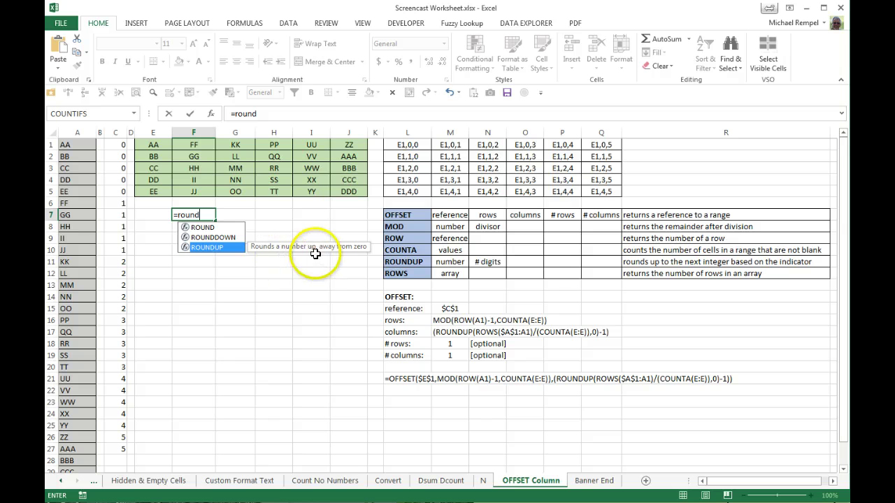
key(Tab)
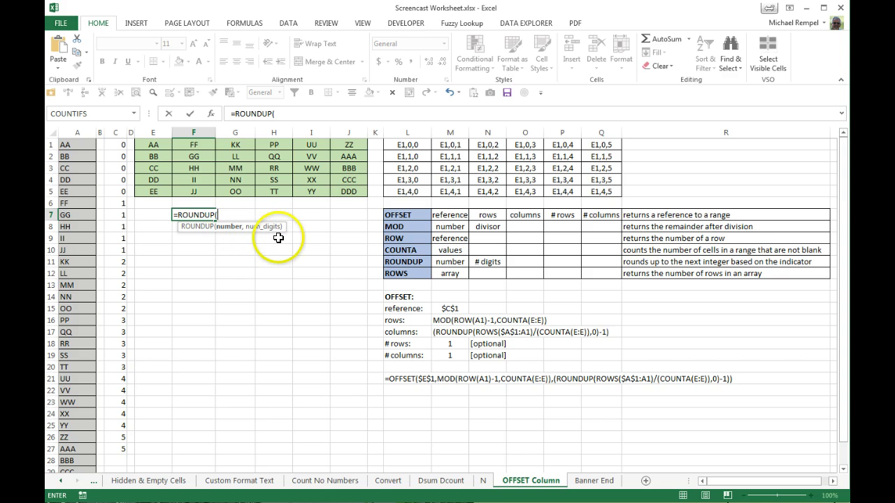
key(Escape)
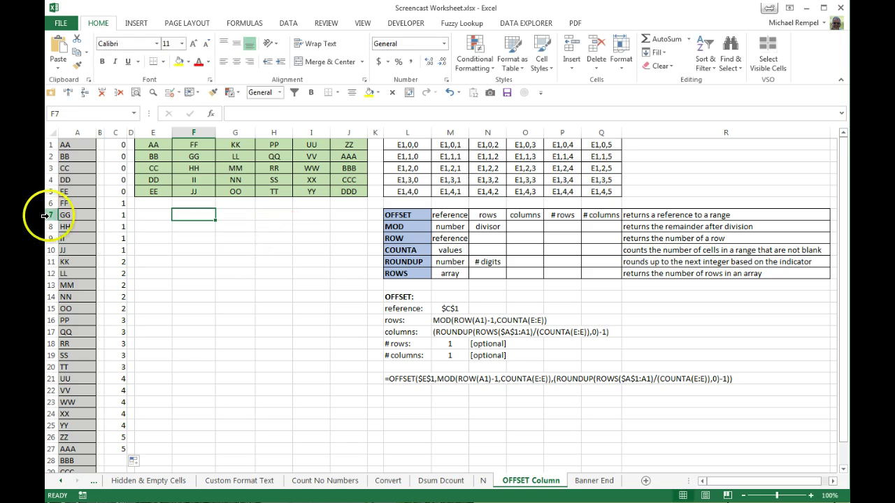
Step: Examine the num_digits argument of ROUNDUP in C1's formula, leaving the cell without changes
click(118, 144)
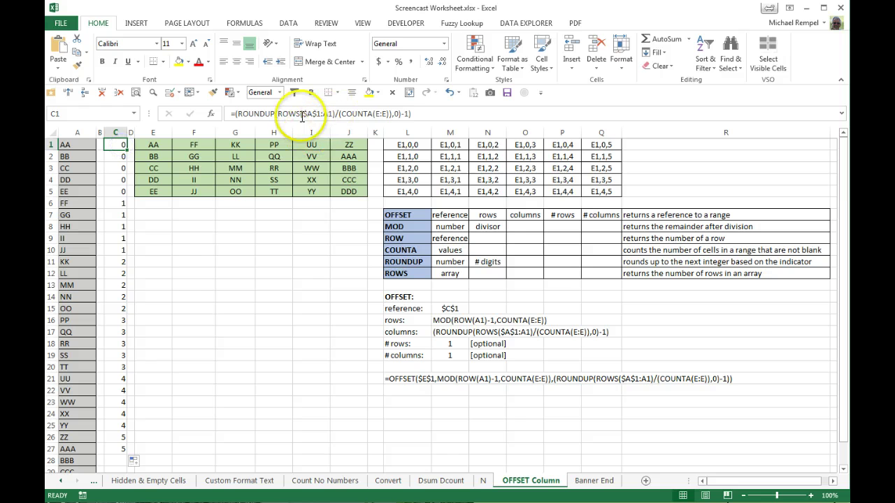
click(395, 114)
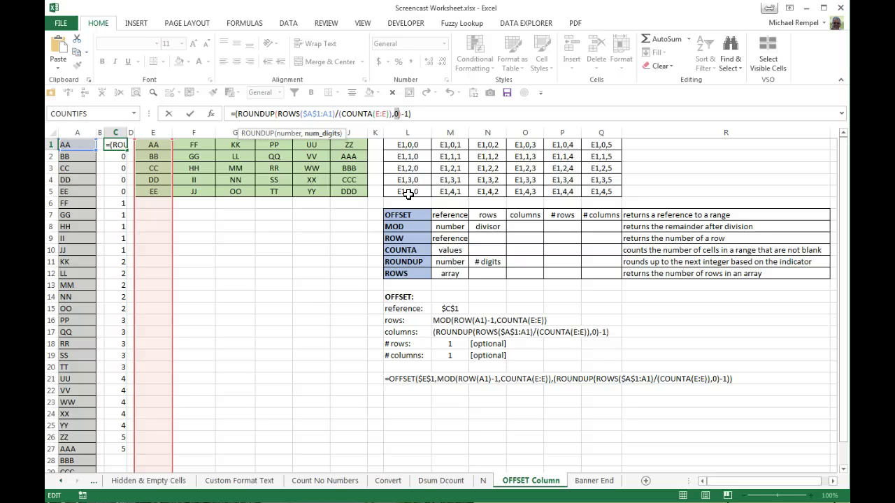
key(Escape)
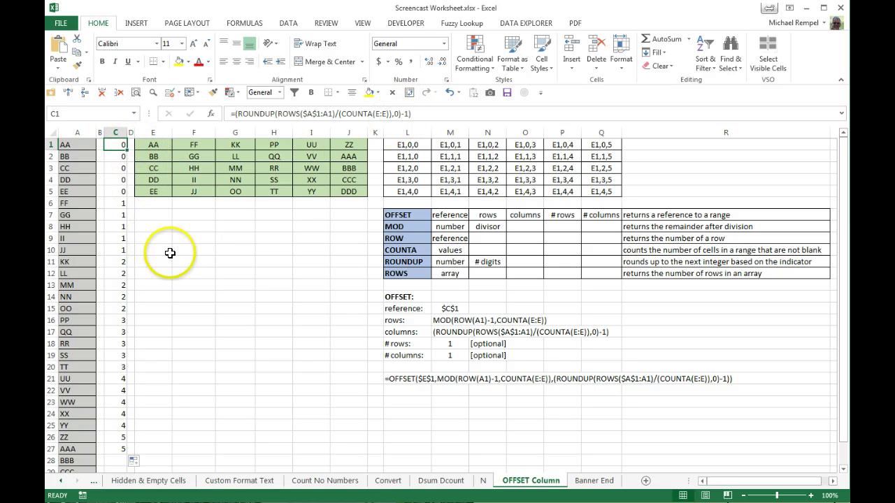
Step: Examine how the ROWS range grows in the column C formulas down to C5 and in C17
key(Down)
key(Down)
key(Down)
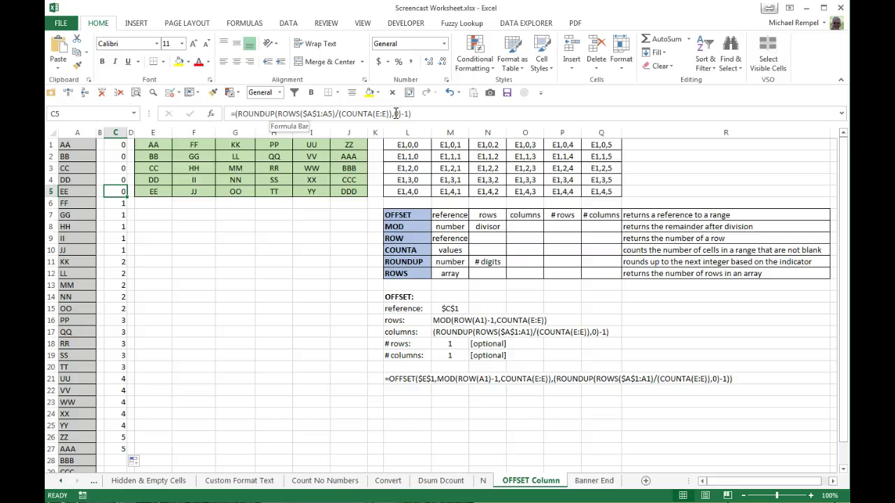
click(114, 194)
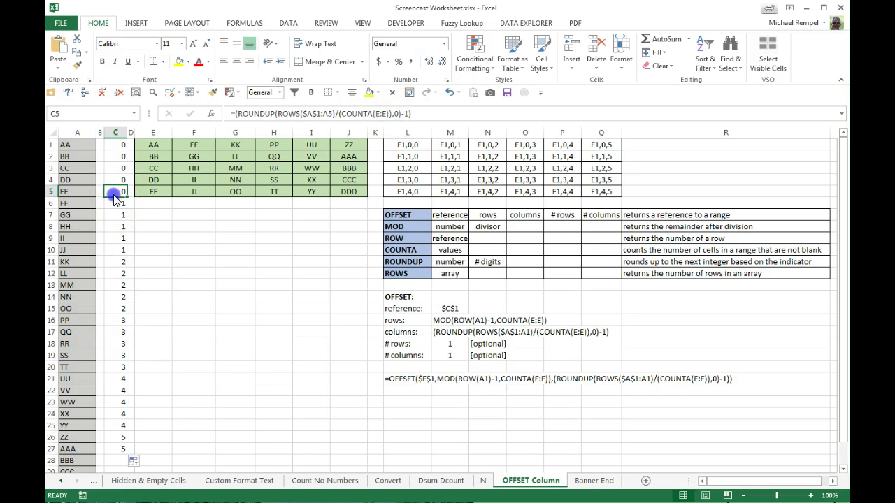
click(109, 333)
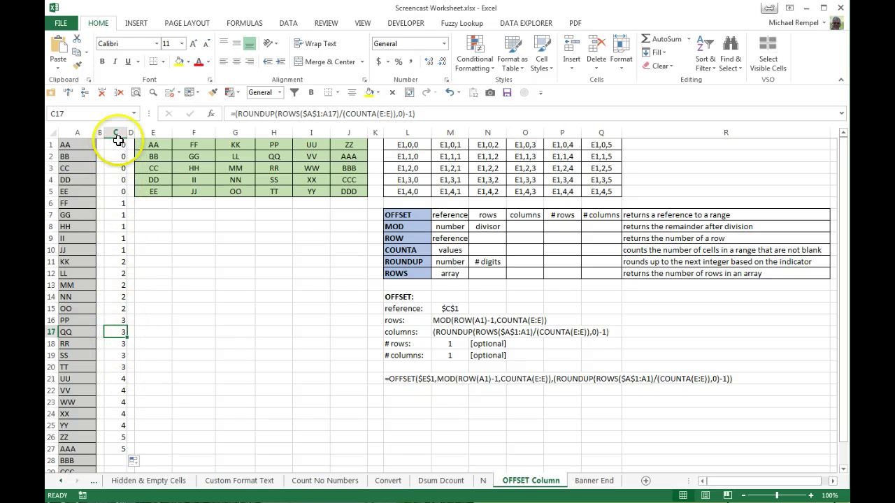
Step: Select C1:C5 to examine the first block of column offsets and its formula, and dismiss the mail notification
drag(117, 143, 124, 199)
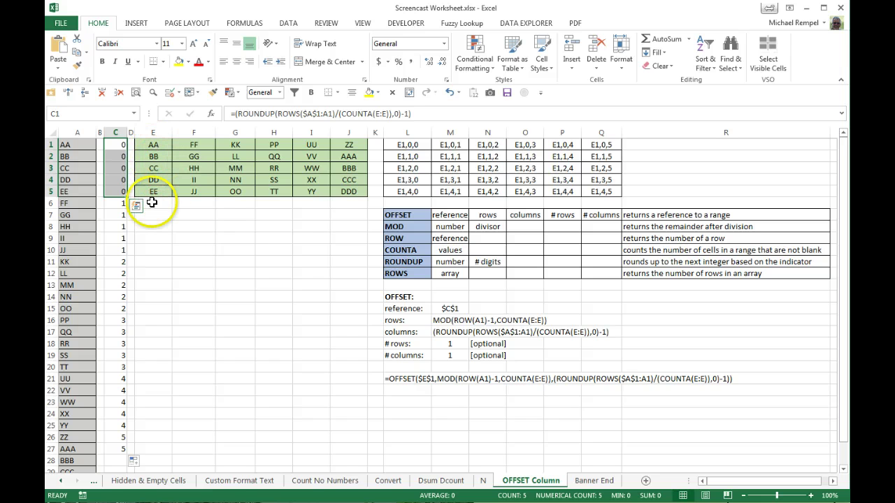
click(385, 113)
text())
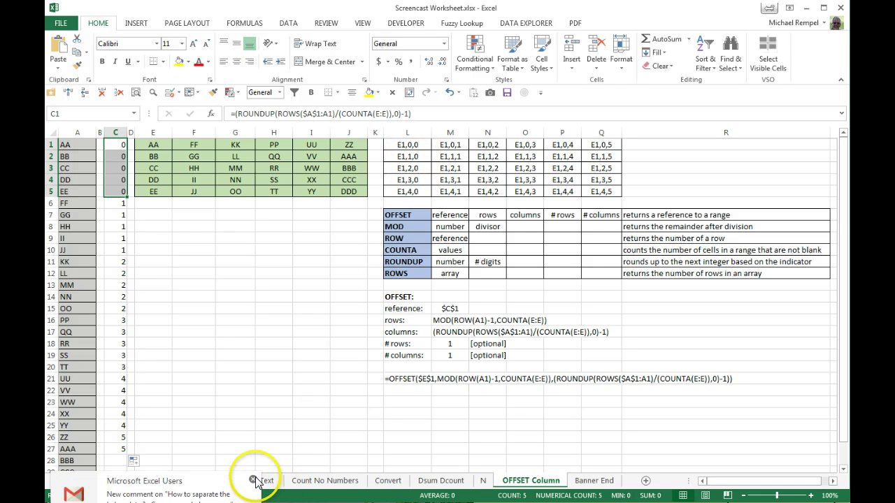
click(254, 480)
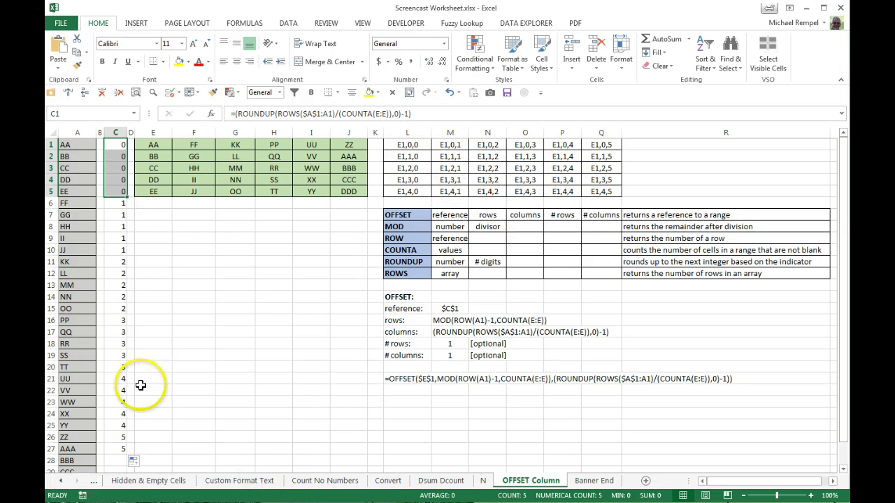
click(201, 309)
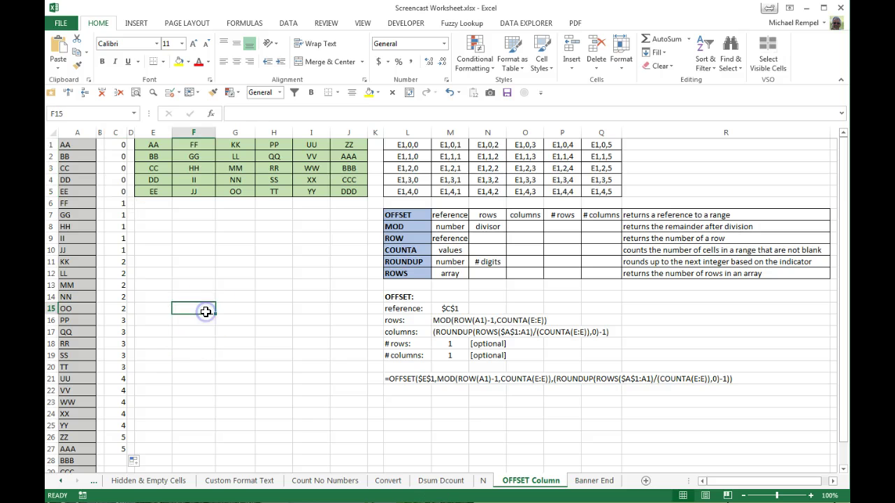
Step: Review the OFFSET entry in the function table against the source block, from its starting cell E1 to I5
click(398, 215)
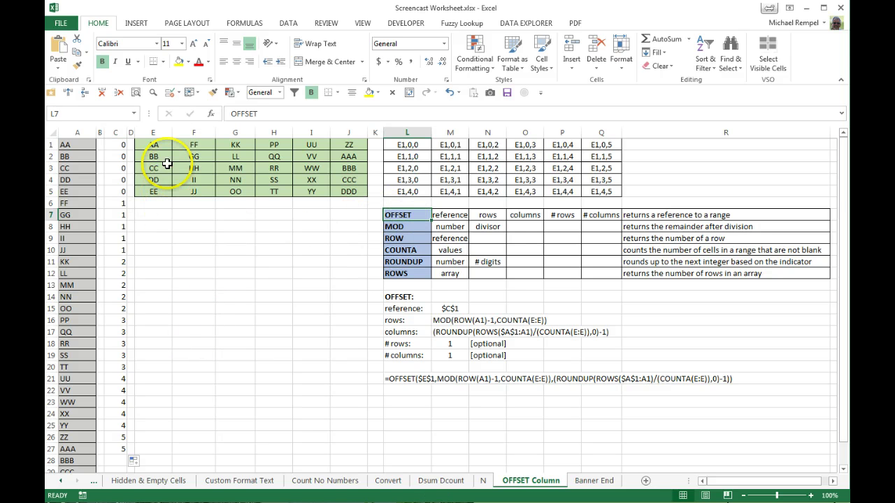
click(151, 144)
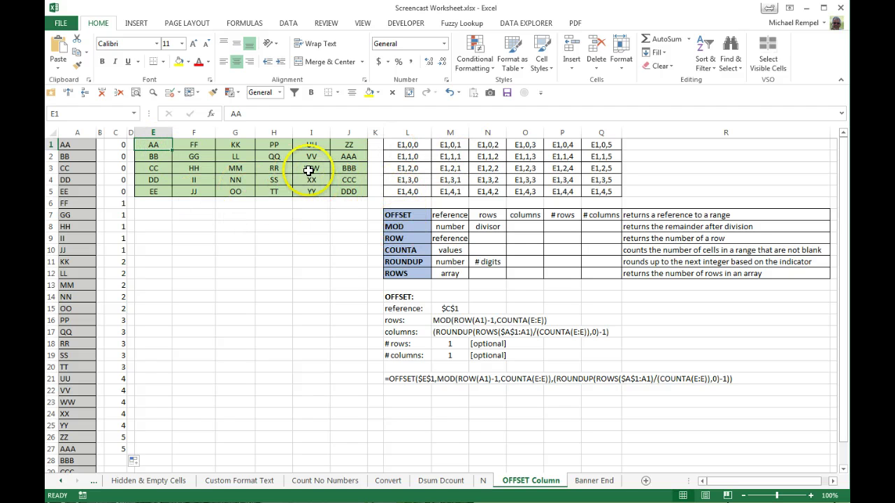
click(306, 191)
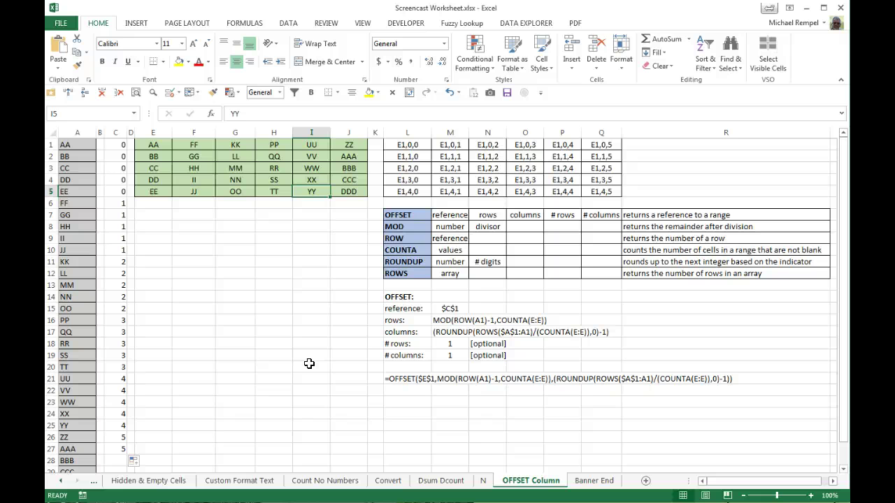
Step: Review the complete OFFSET formula text in L21, and open the Banner End sheet
click(390, 379)
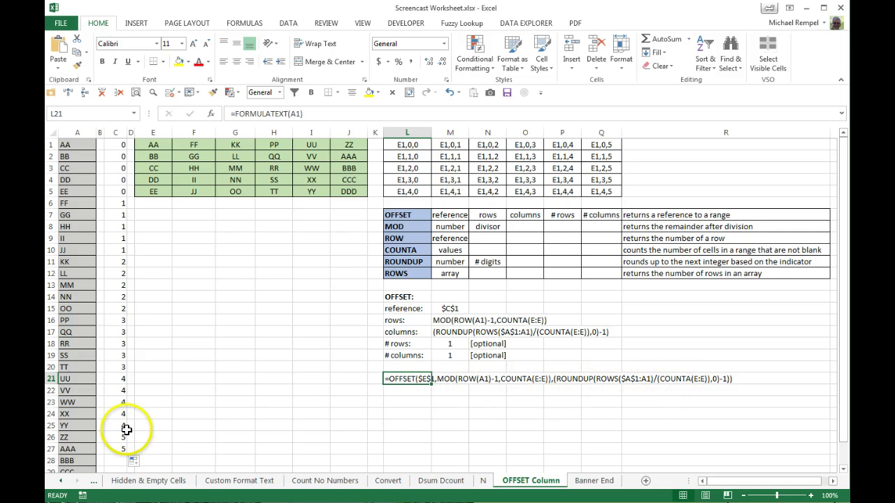
click(209, 342)
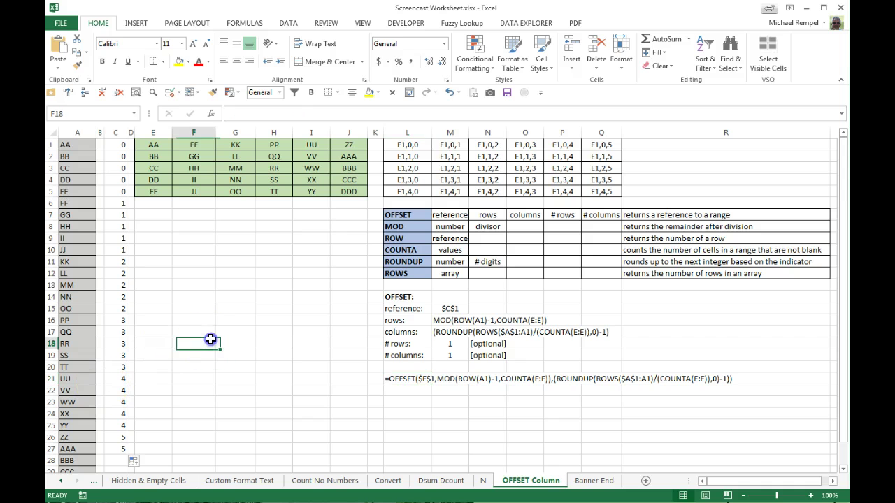
click(593, 481)
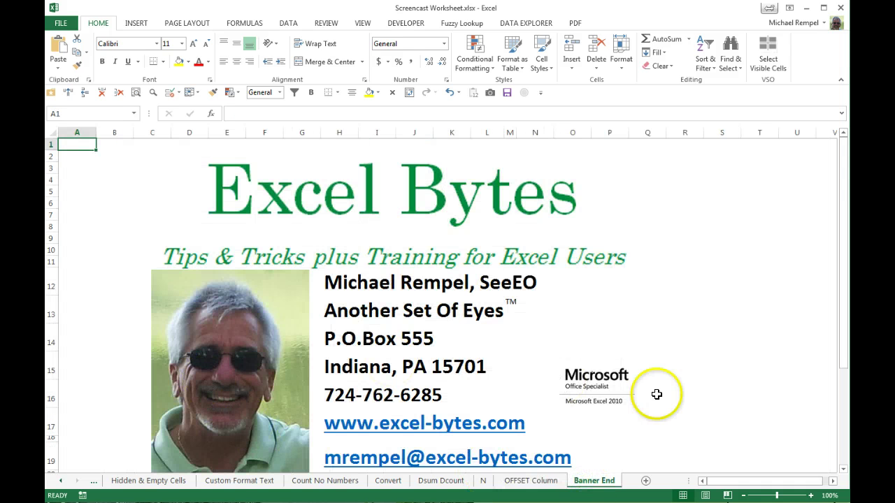